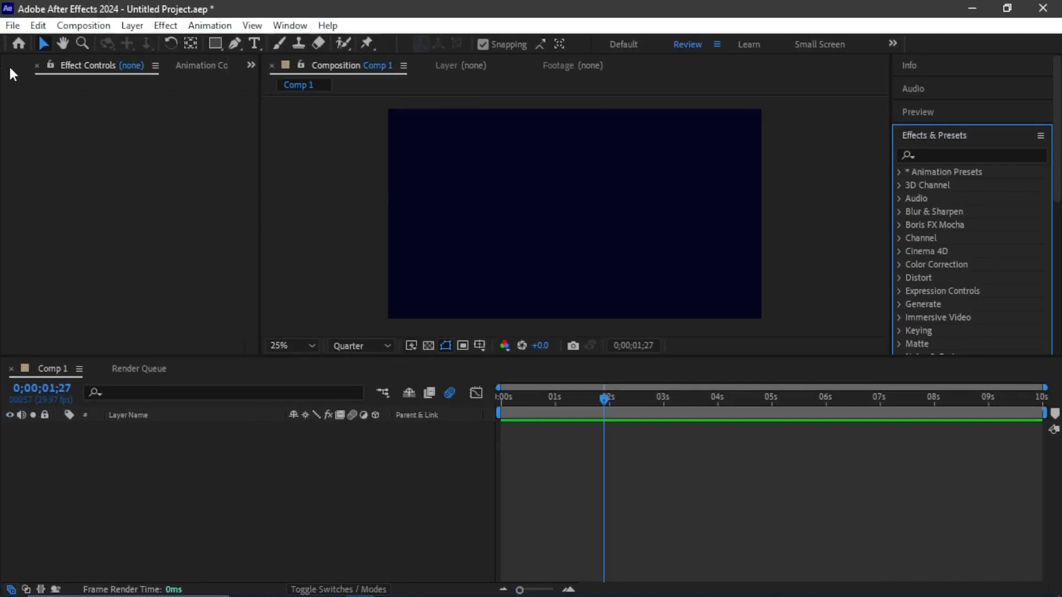
- Add DaVinci_Resolve_17_logo.svg.png from the project to Comp 1 and set its scale to 24%
{"action": "left_click", "coordinate": [9, 64]}
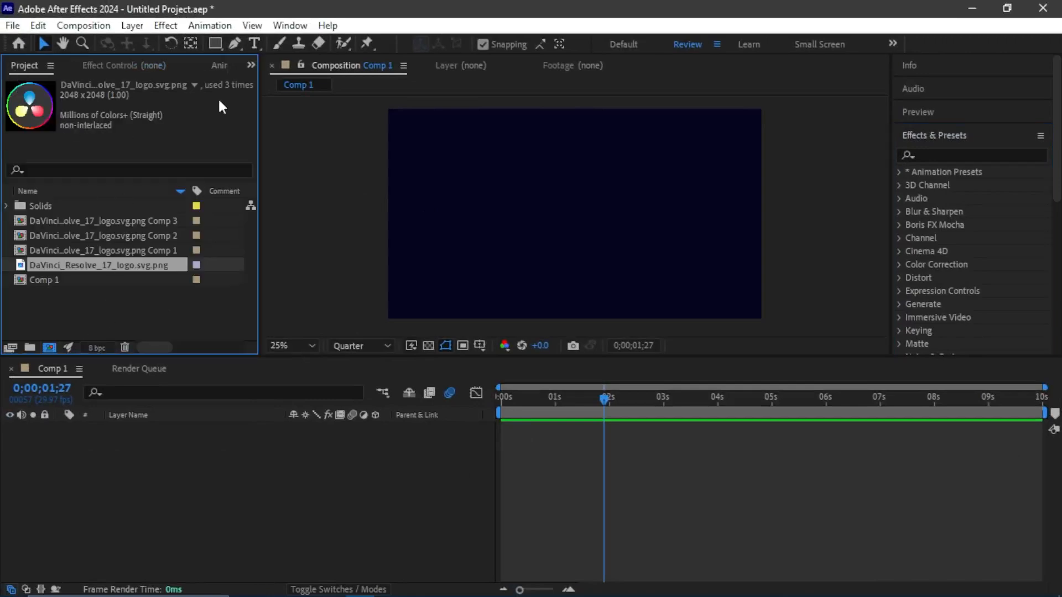
{"action": "left_click_drag", "start_coordinate": [90, 271], "coordinate": [105, 439]}
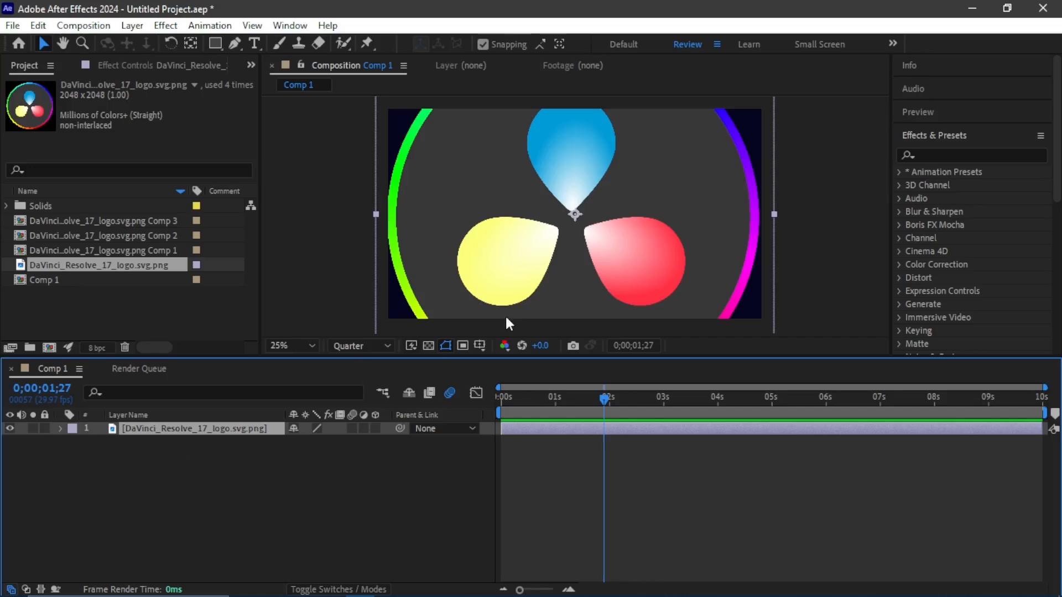
{"action": "key", "text": "s"}
{"action": "left_click", "coordinate": [325, 443]}
{"action": "type", "text": "69"}
{"action": "key", "text": "Return"}
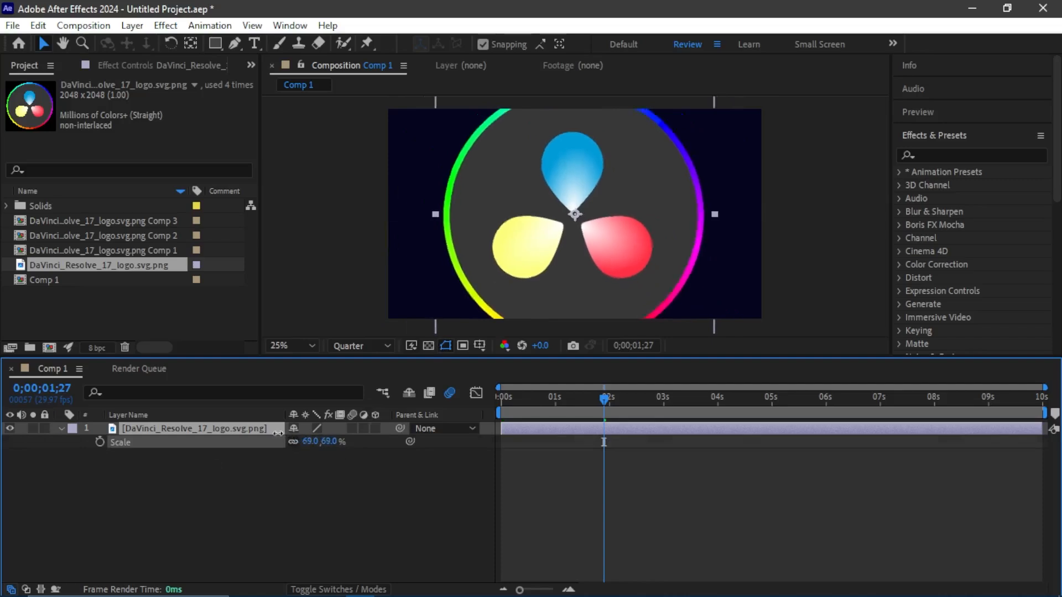
{"action": "left_click_drag", "start_coordinate": [277, 433], "coordinate": [229, 422]}
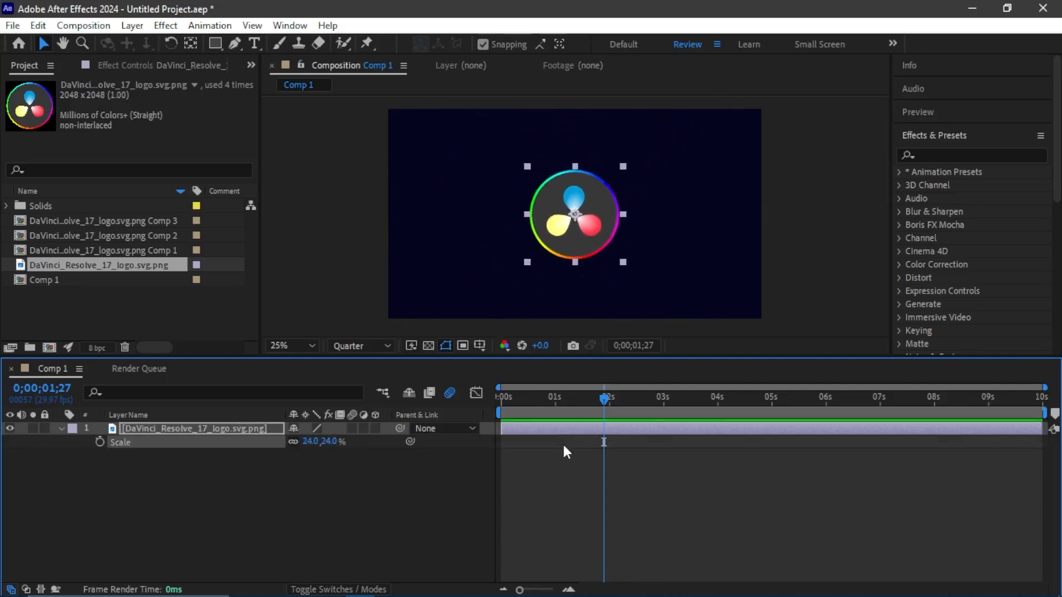
- Pre-compose the logo image layer as "logo", moving all attributes into the new composition
{"action": "right_click", "coordinate": [553, 426]}
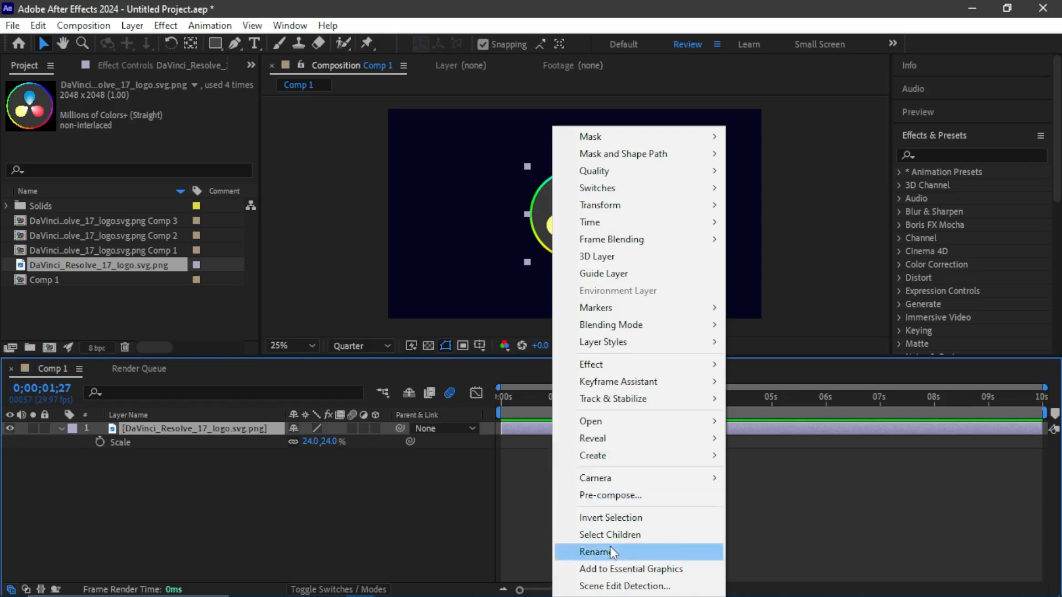
{"action": "left_click", "coordinate": [606, 496]}
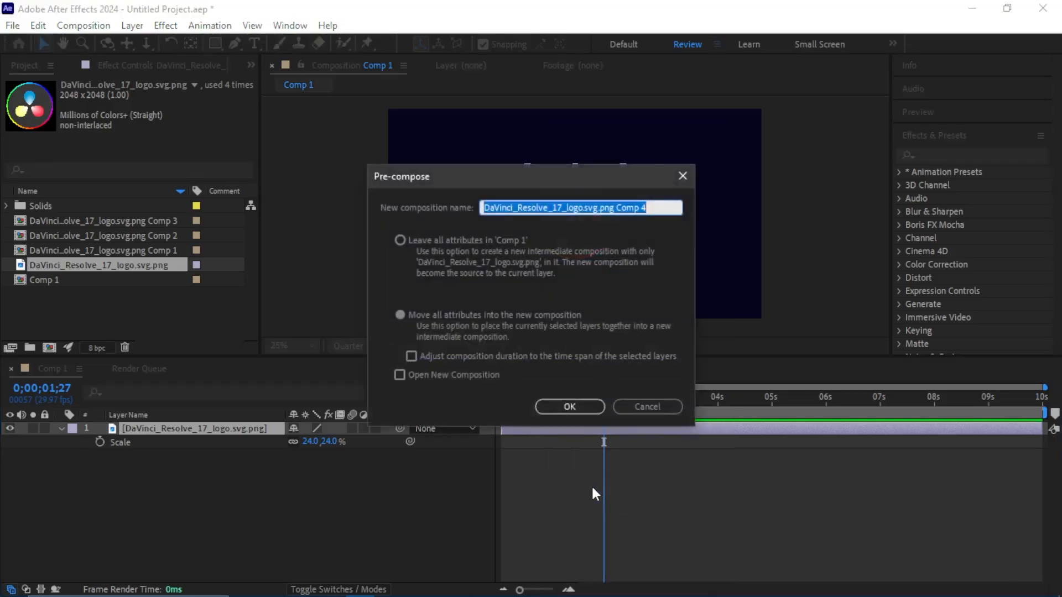
{"action": "type", "text": "logo"}
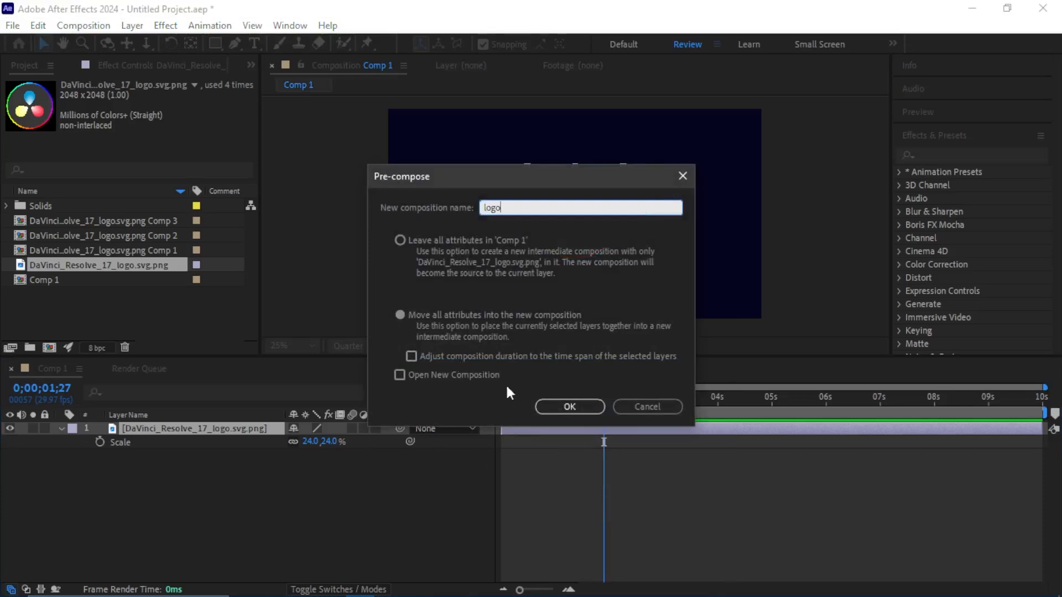
{"action": "left_click", "coordinate": [558, 407]}
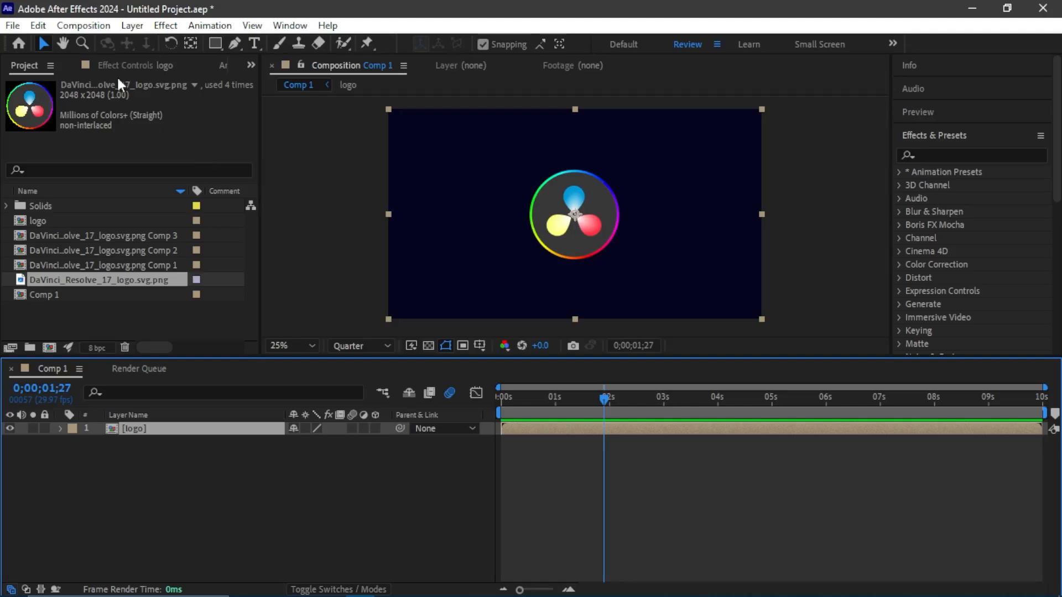
- Apply the Shatter effect to the logo layer and set its View to Rendered, checking the break-up near the start
{"action": "left_click", "coordinate": [934, 155]}
{"action": "type", "text": "shatt"}
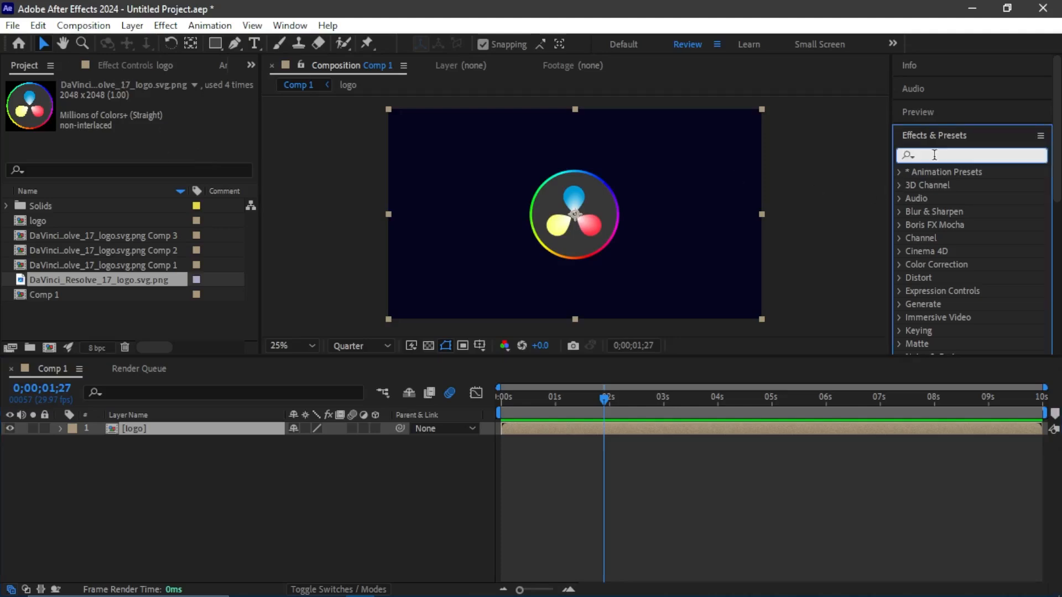
{"action": "type", "text": "er"}
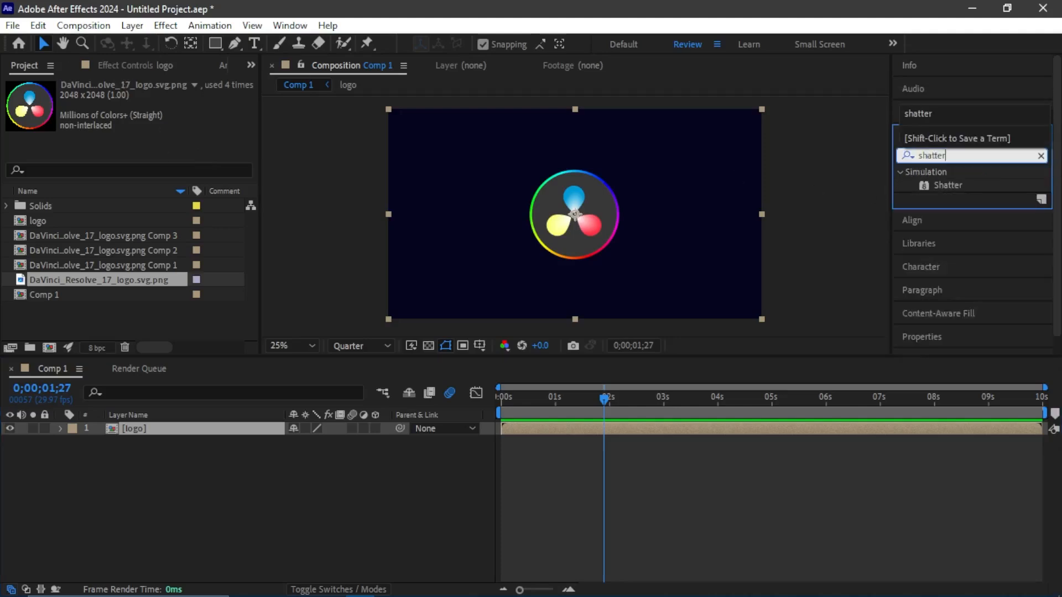
{"action": "left_click_drag", "start_coordinate": [945, 187], "coordinate": [589, 229]}
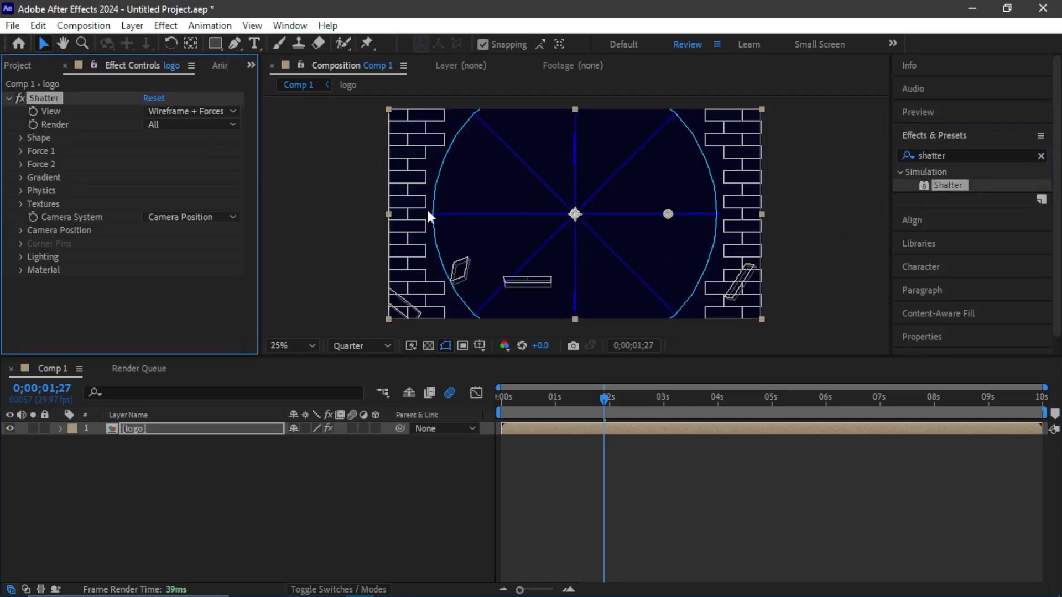
{"action": "left_click", "coordinate": [174, 110]}
{"action": "left_click", "coordinate": [197, 131]}
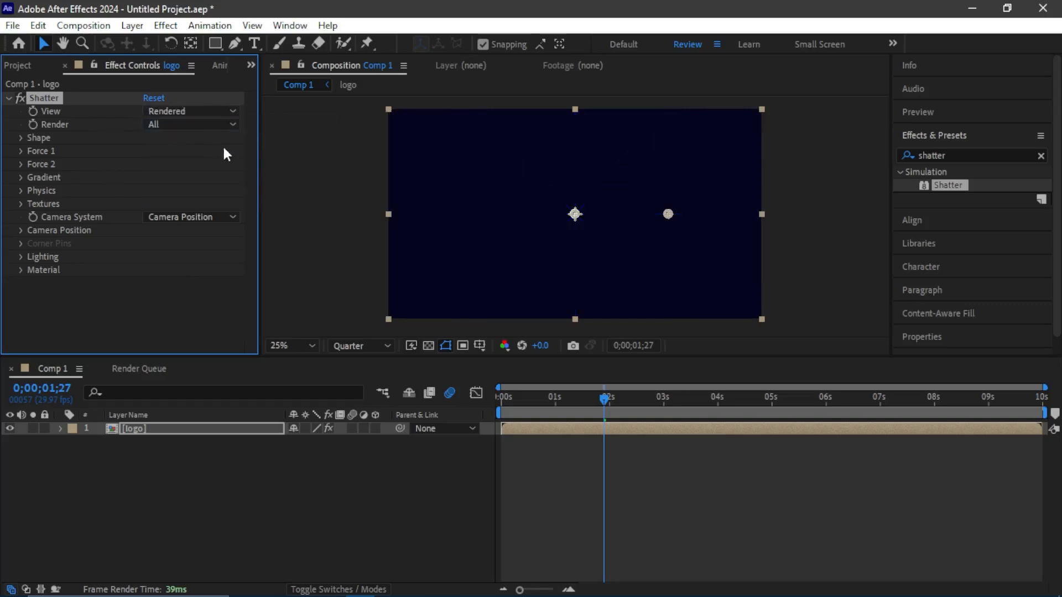
{"action": "left_click_drag", "start_coordinate": [601, 397], "coordinate": [512, 391]}
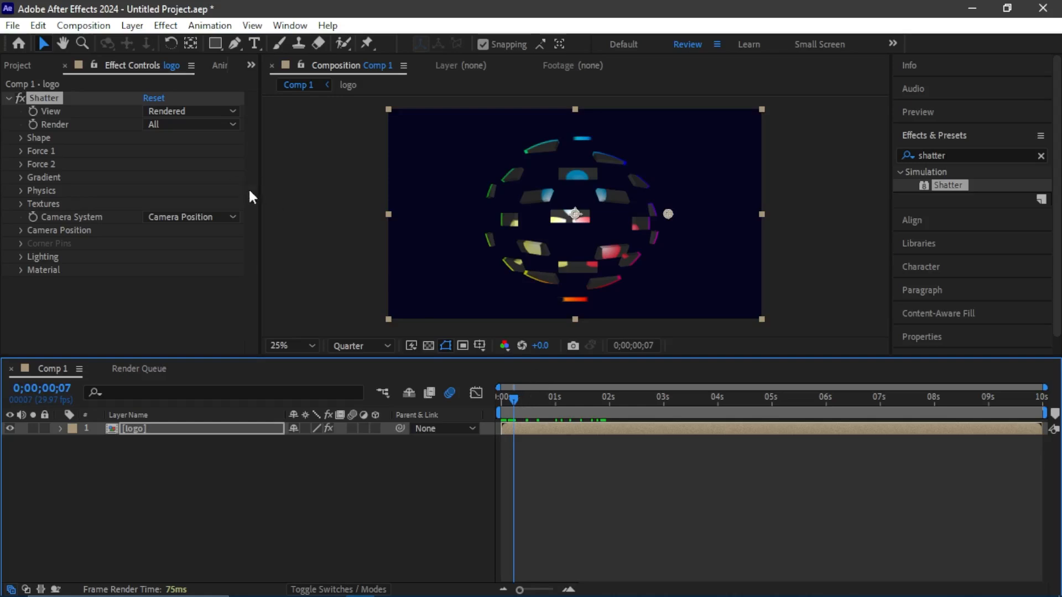
- Set the Shatter shape pattern to Glass and check the shards in the first few frames
{"action": "left_click", "coordinate": [20, 137]}
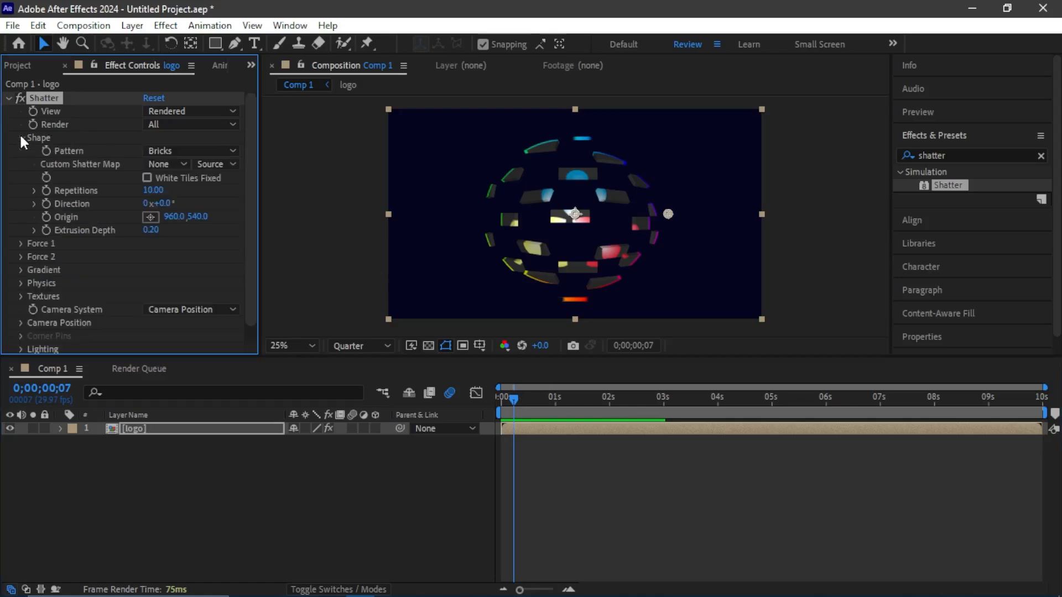
{"action": "left_click", "coordinate": [185, 152]}
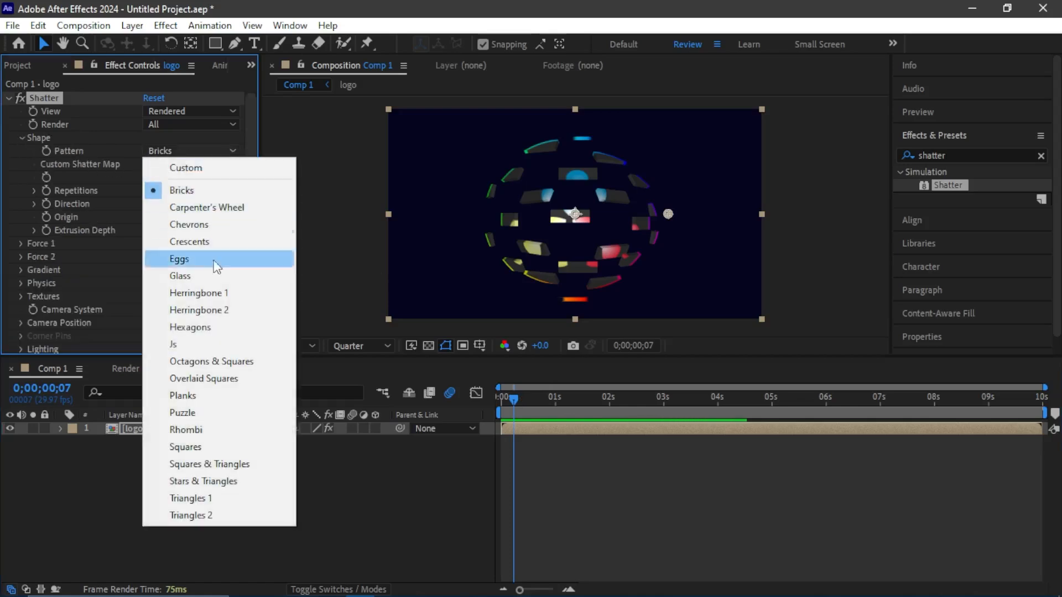
{"action": "left_click", "coordinate": [232, 275]}
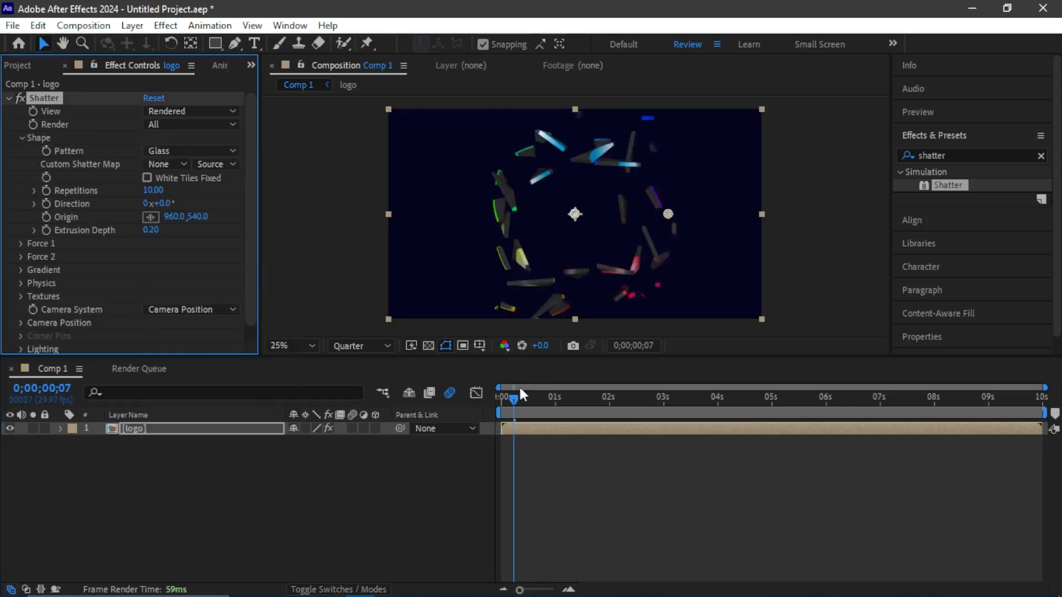
{"action": "left_click_drag", "start_coordinate": [513, 397], "coordinate": [486, 402]}
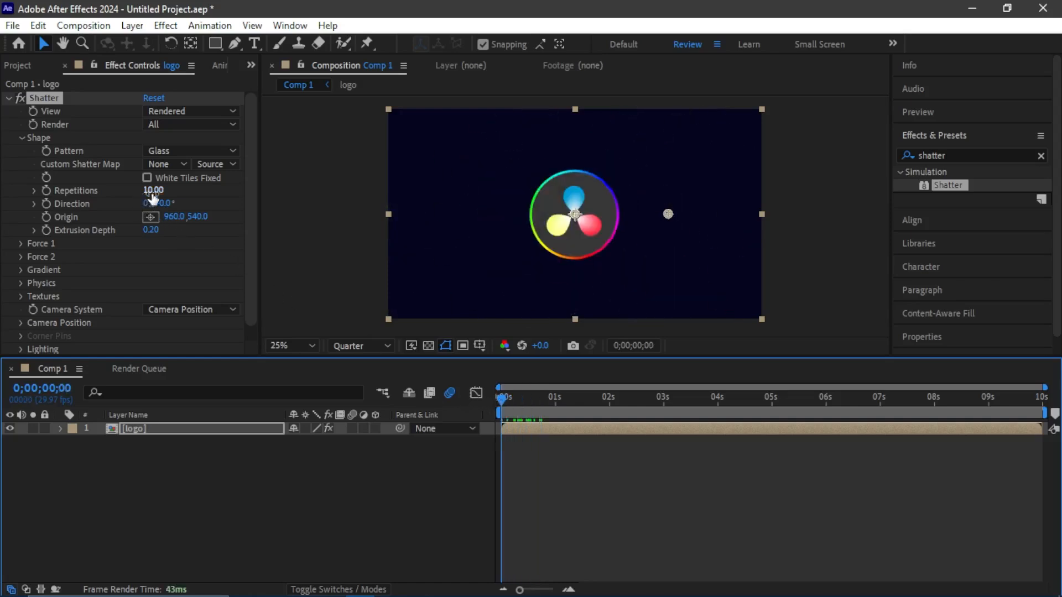
{"action": "mouse_move", "coordinate": [505, 399]}
{"action": "left_mouse_down"}
{"action": "mouse_move", "coordinate": [520, 399]}
{"action": "mouse_move", "coordinate": [507, 399]}
{"action": "left_mouse_up"}
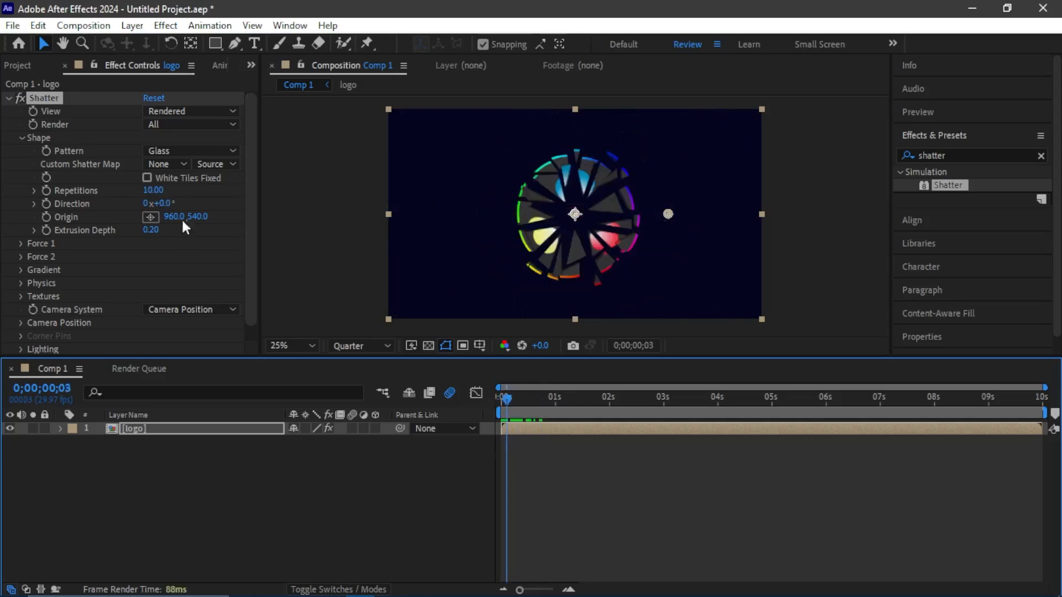
- Set the Shatter shape's Repetitions to 150 and Extrusion Depth to 0.05
{"action": "left_click", "coordinate": [158, 191]}
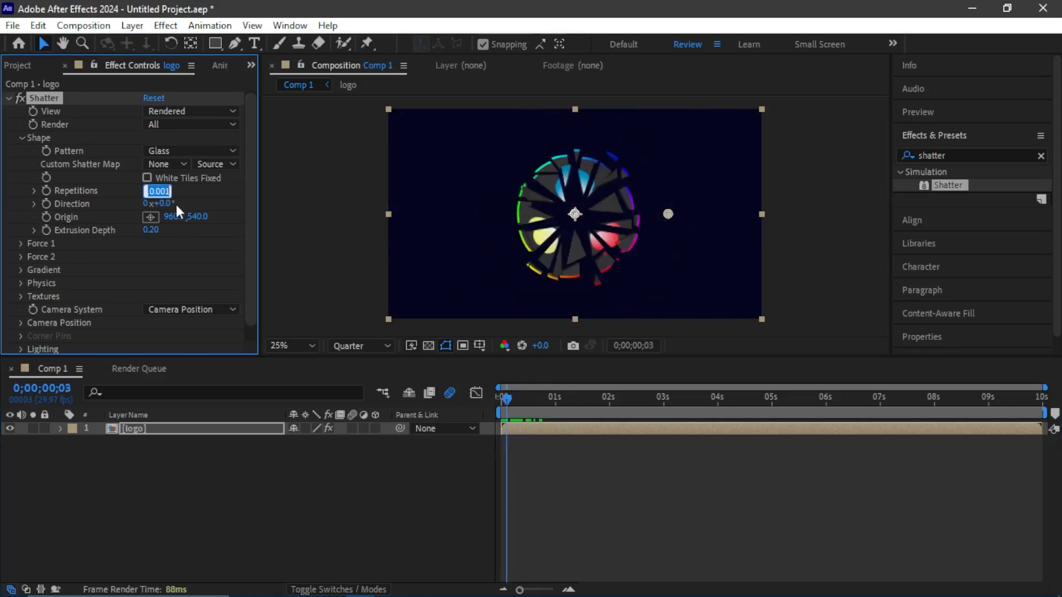
{"action": "type", "text": "150"}
{"action": "key", "text": "Return"}
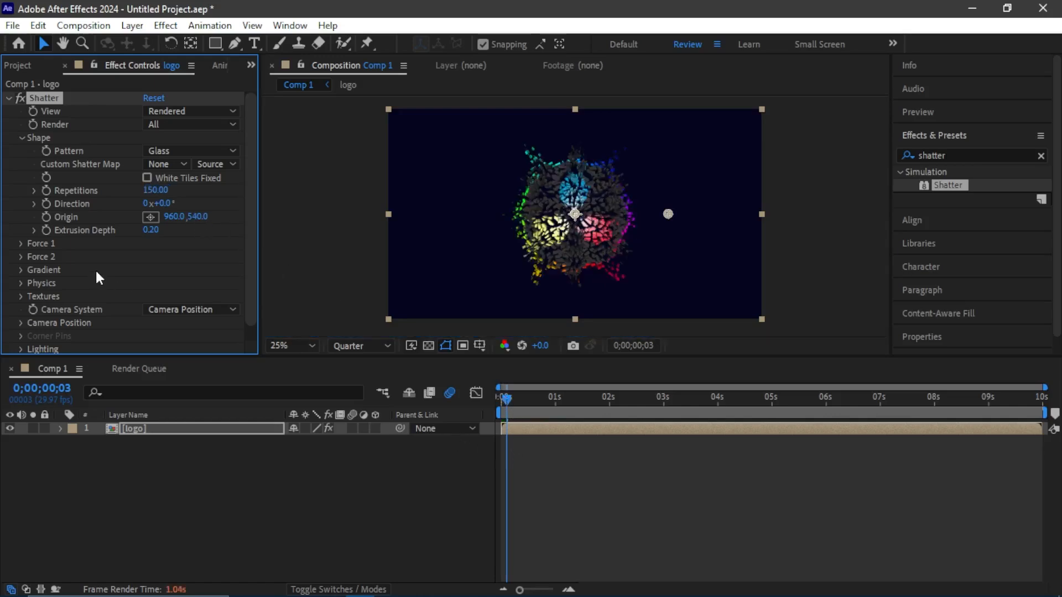
{"action": "left_click", "coordinate": [151, 231]}
{"action": "type", "text": "0.05"}
{"action": "key", "text": "Return"}
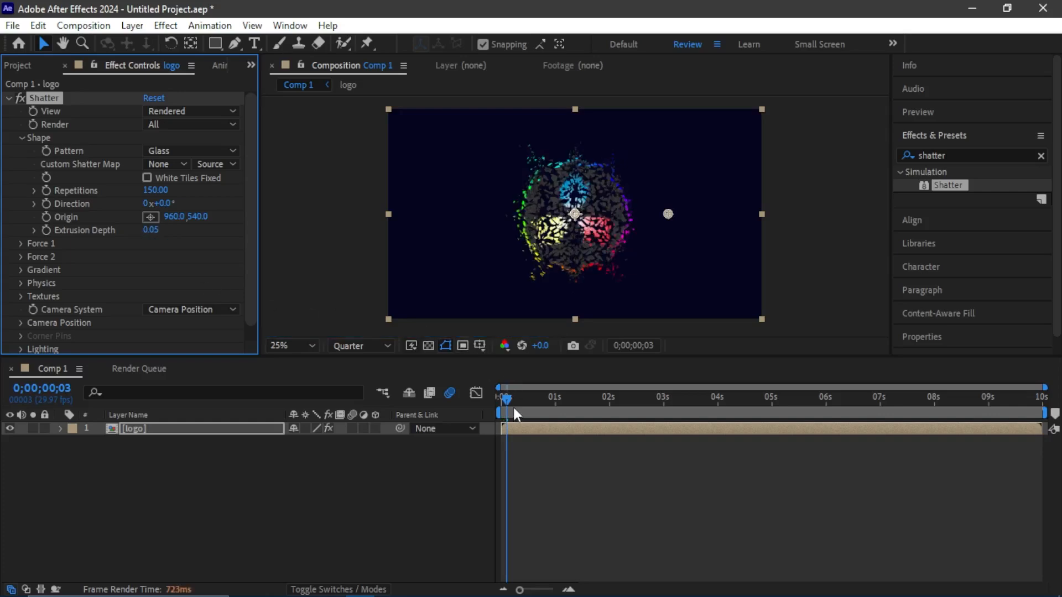
{"action": "left_click_drag", "start_coordinate": [505, 399], "coordinate": [522, 400]}
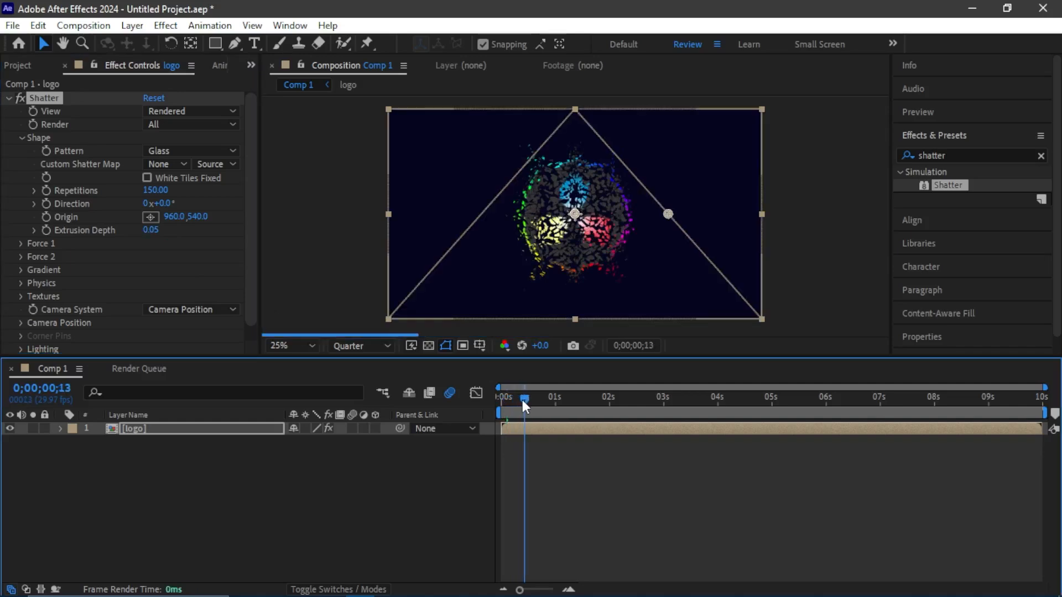
{"action": "left_click", "coordinate": [21, 136]}
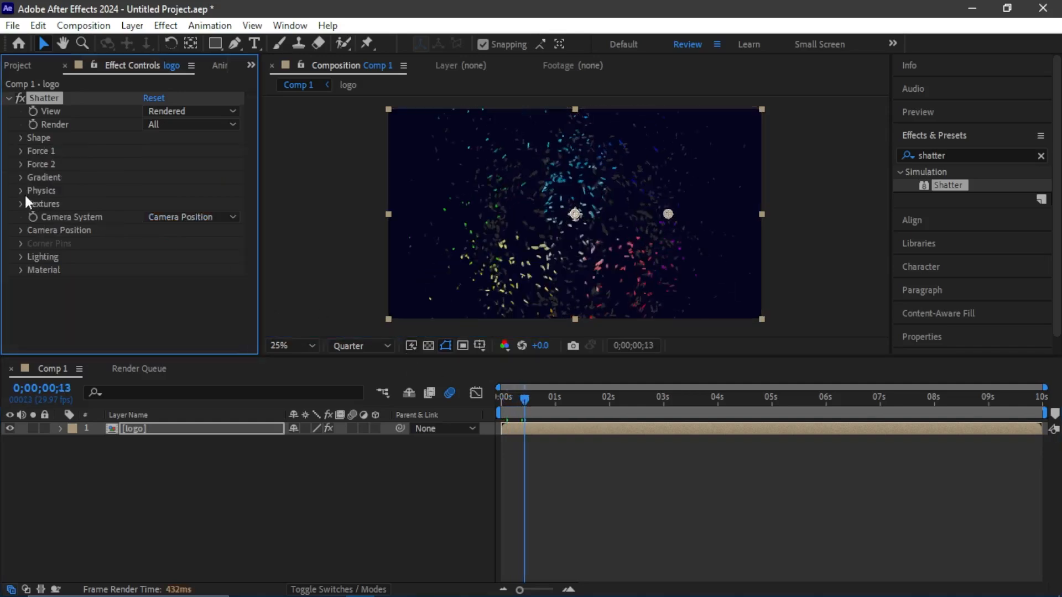
- Set Shatter's physics Randomness to 0.25 and Viscosity to 0.40, and play the animation from the start
{"action": "left_click", "coordinate": [21, 191]}
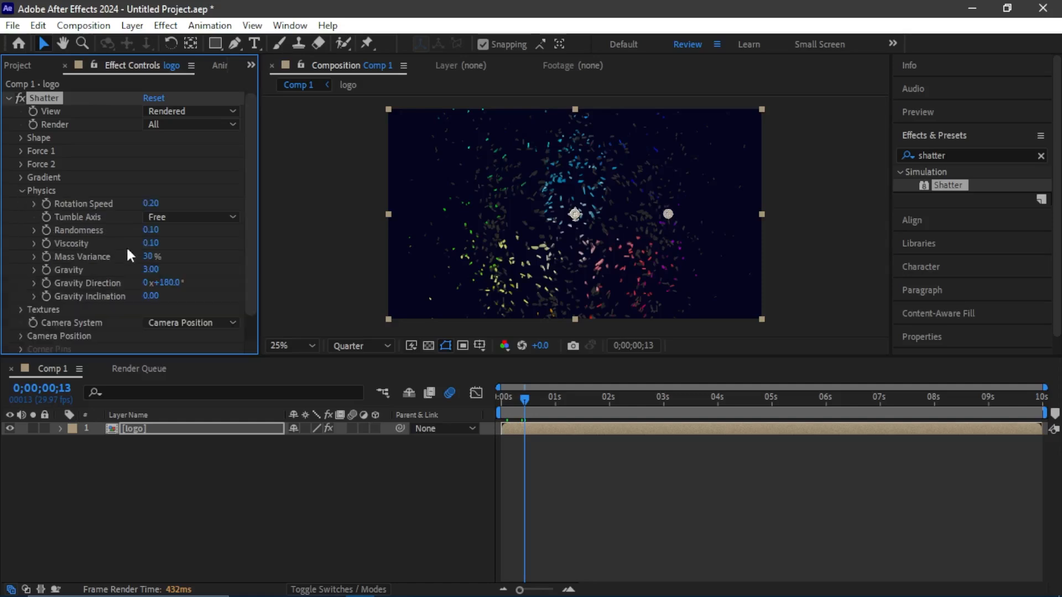
{"action": "left_click", "coordinate": [151, 232]}
{"action": "type", "text": "0.25"}
{"action": "key", "text": "Return"}
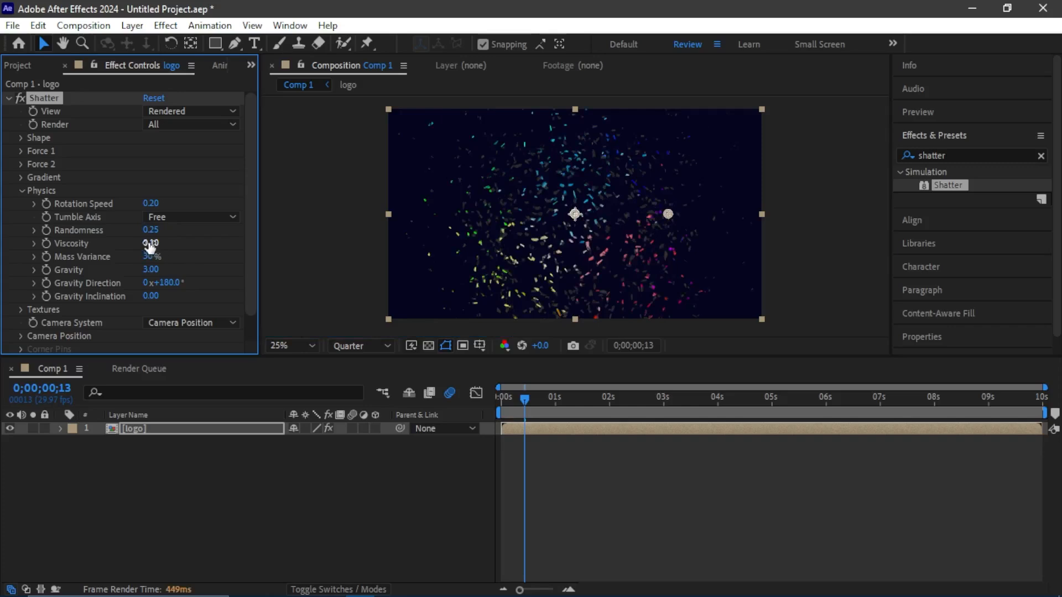
{"action": "left_click_drag", "start_coordinate": [150, 245], "coordinate": [185, 243]}
{"action": "left_click_drag", "start_coordinate": [522, 390], "coordinate": [489, 397]}
{"action": "key", "text": "space"}
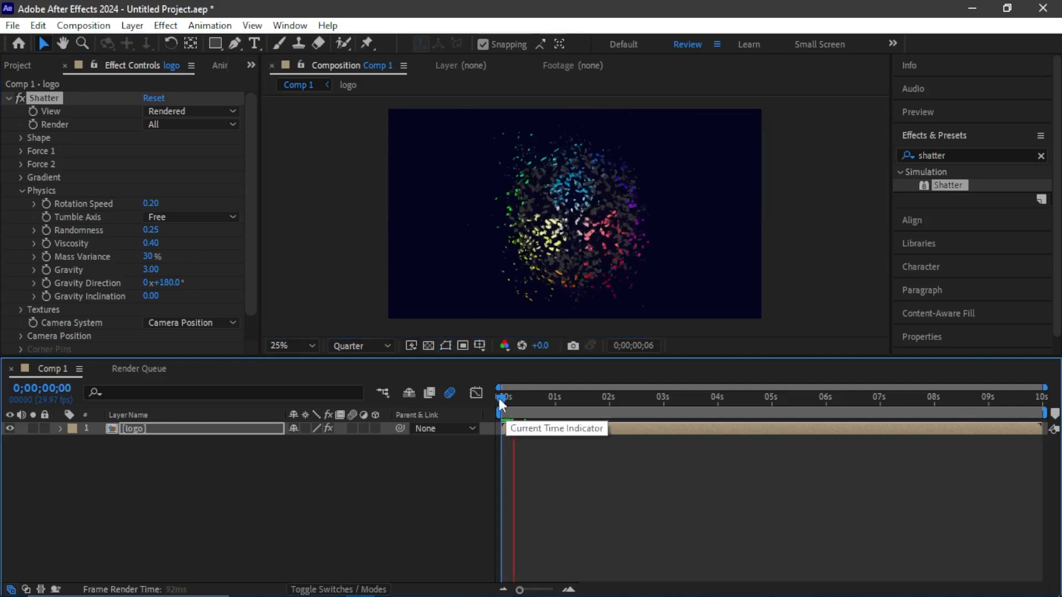
- Set Shatter's physics Gravity to 0 and preview the explosion from the beginning of the composition
{"action": "left_click_drag", "start_coordinate": [499, 398], "coordinate": [555, 409]}
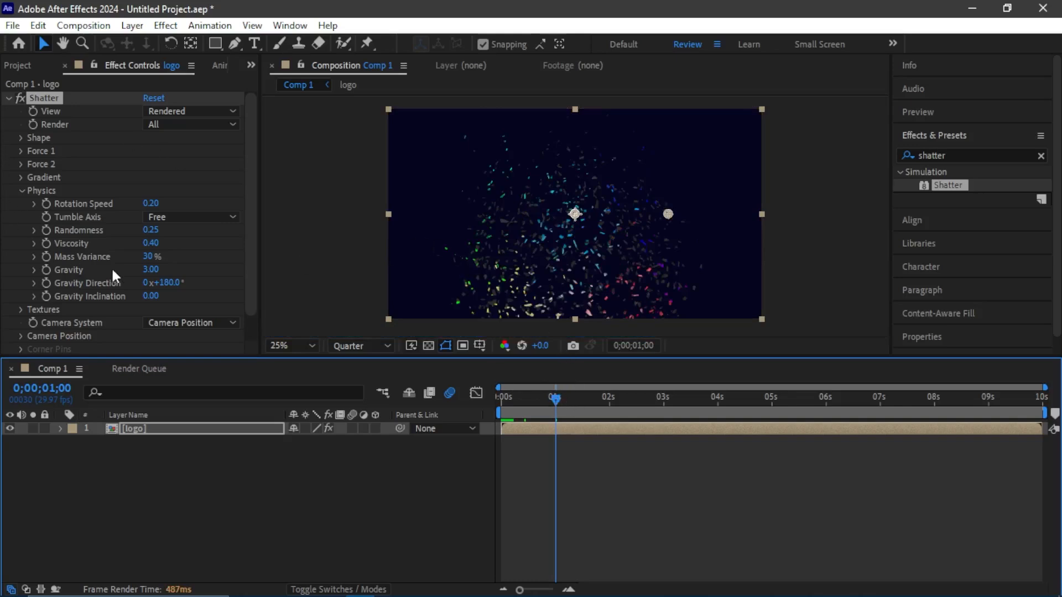
{"action": "left_click_drag", "start_coordinate": [151, 270], "coordinate": [105, 269]}
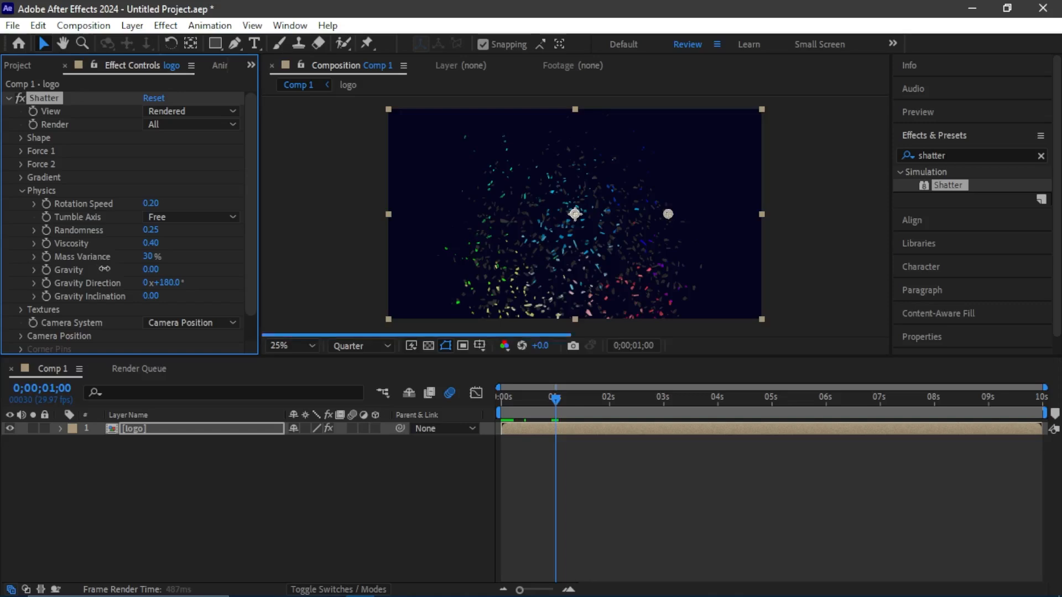
{"action": "left_click", "coordinate": [553, 401]}
{"action": "left_click_drag", "start_coordinate": [551, 400], "coordinate": [503, 398]}
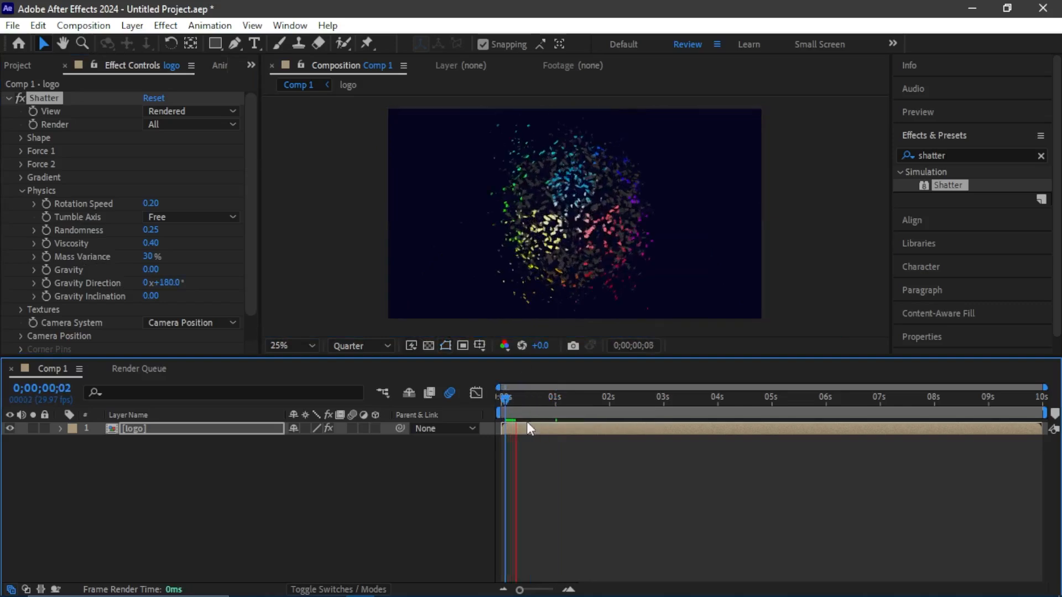
{"action": "key", "text": "space"}
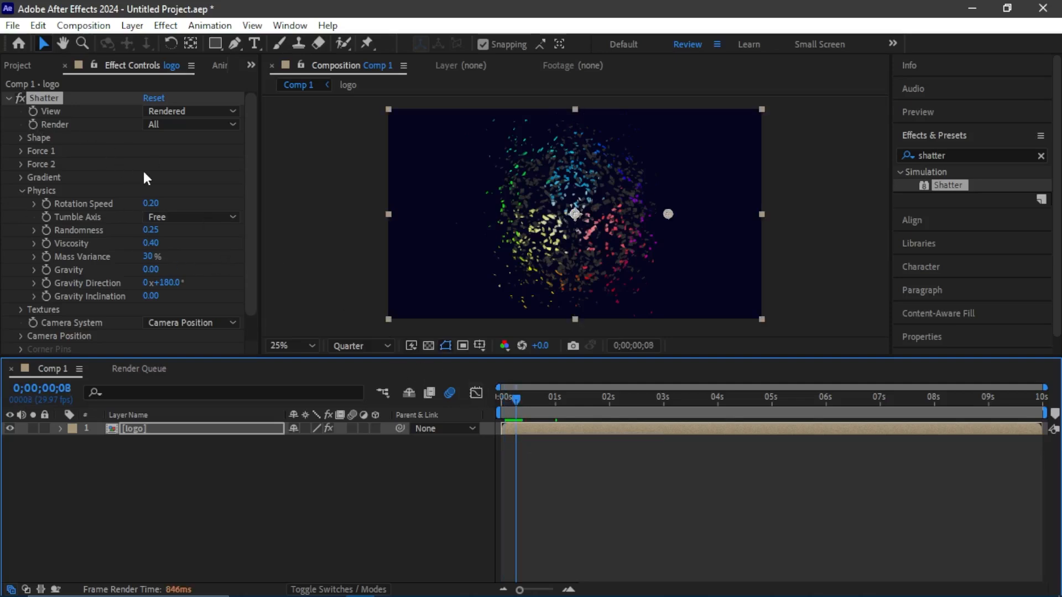
{"action": "left_click", "coordinate": [19, 189]}
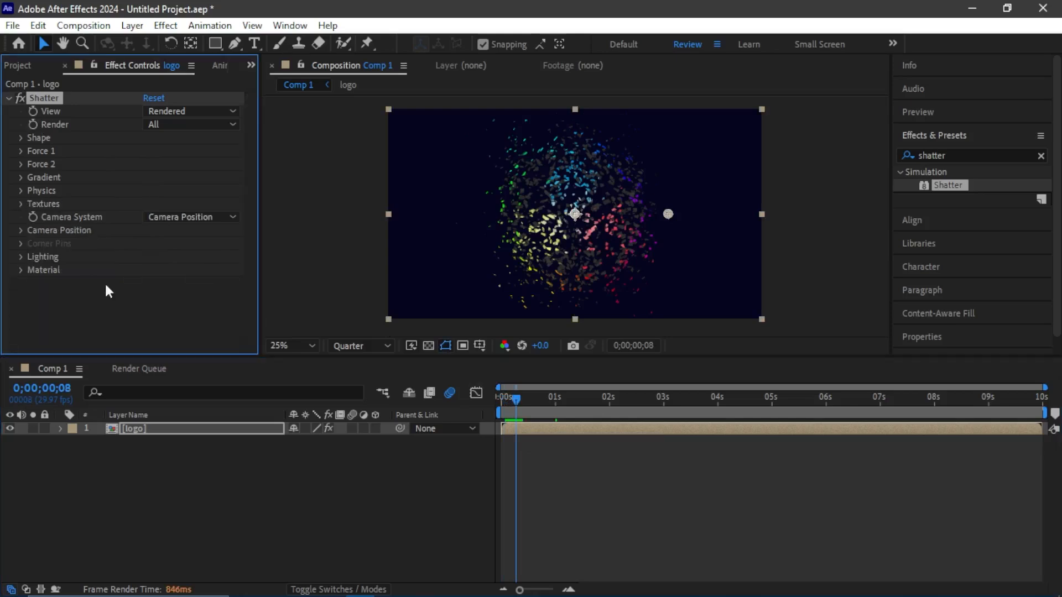
- Create a new 1920 x 1080 px solid layer named "solide" in Comp 1
{"action": "left_click", "coordinate": [193, 504]}
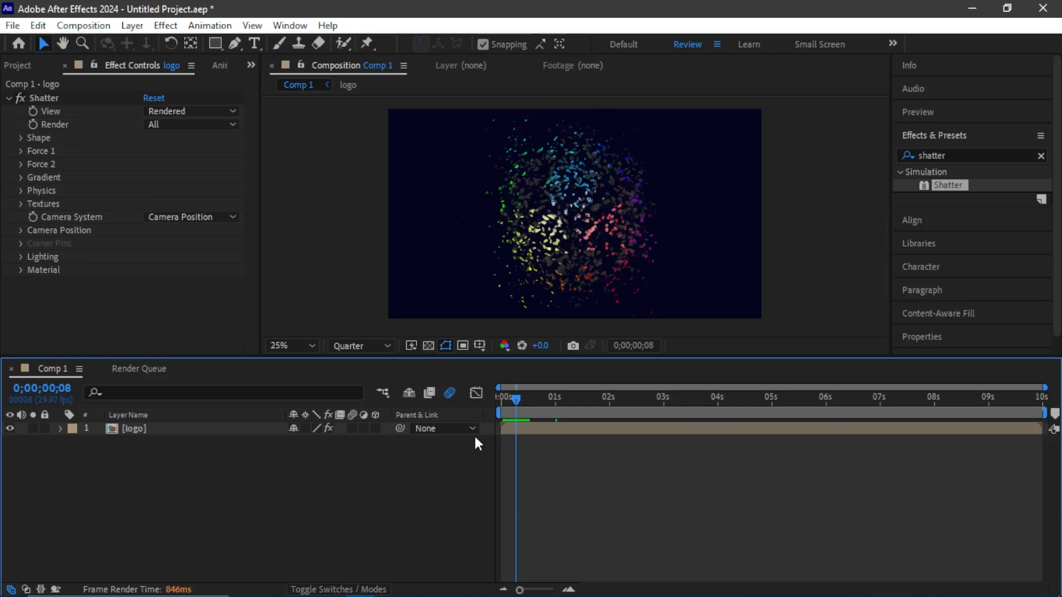
{"action": "right_click", "coordinate": [184, 481]}
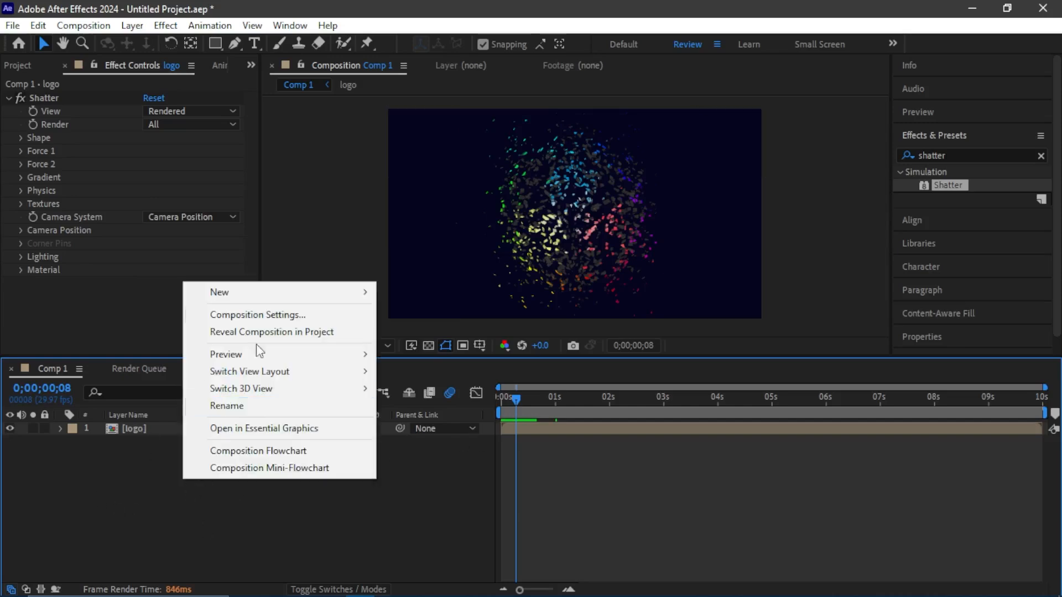
{"action": "mouse_move", "coordinate": [342, 286]}
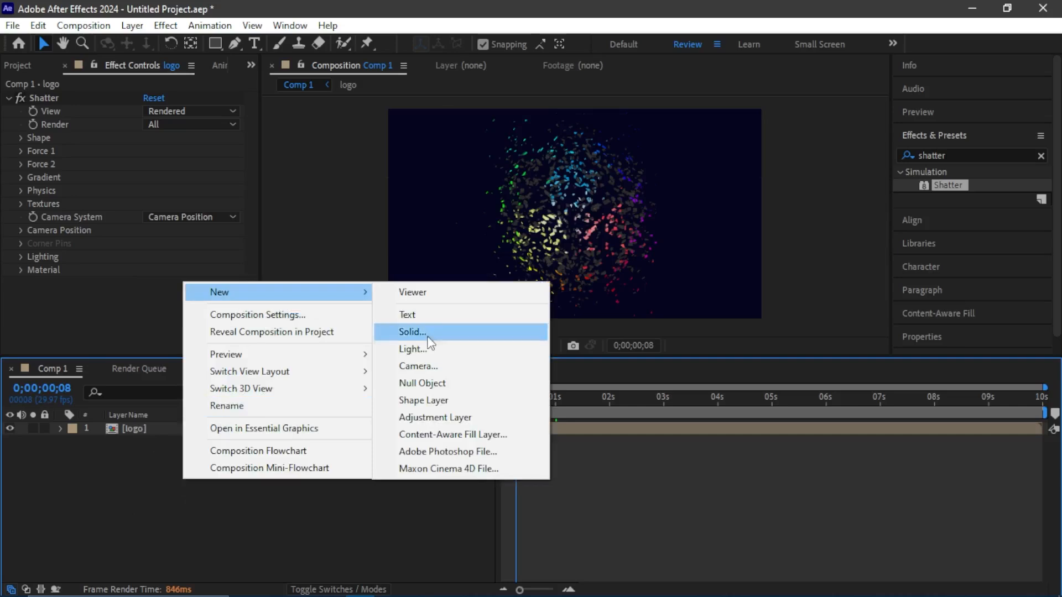
{"action": "left_click", "coordinate": [411, 331]}
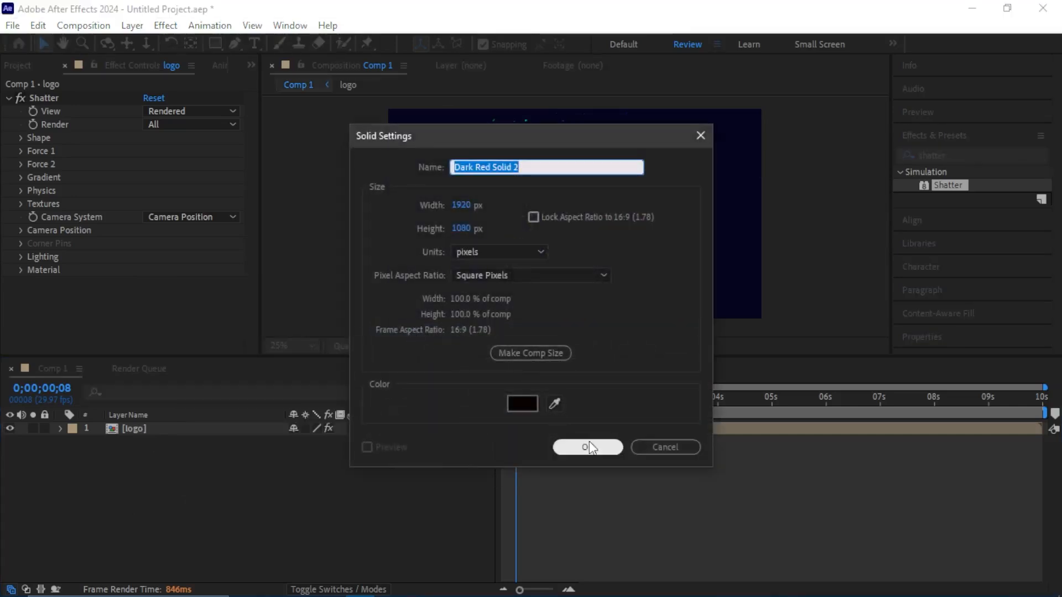
{"action": "type", "text": "solide"}
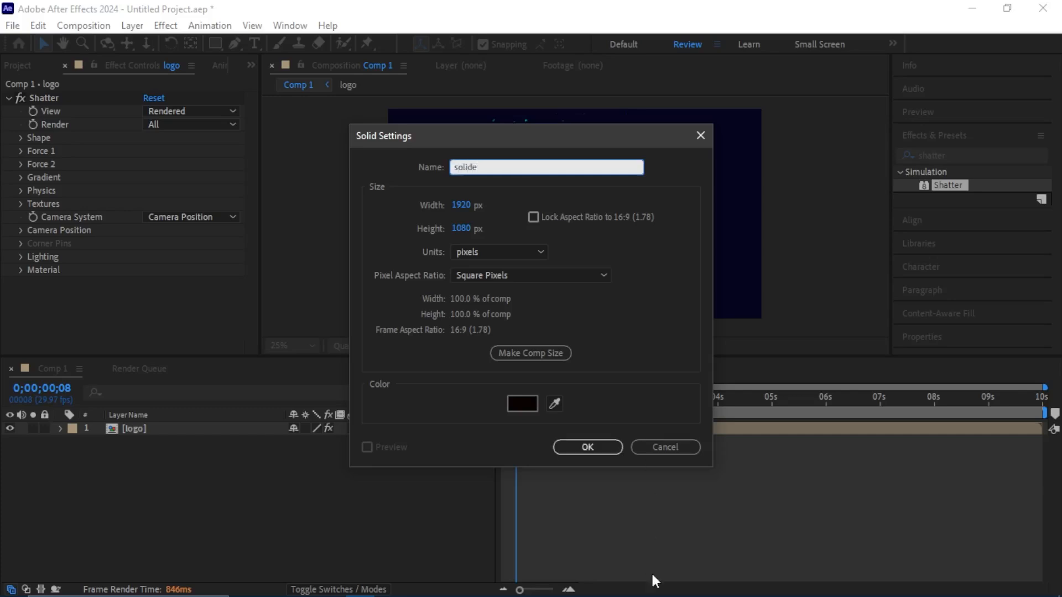
{"action": "left_click", "coordinate": [578, 445]}
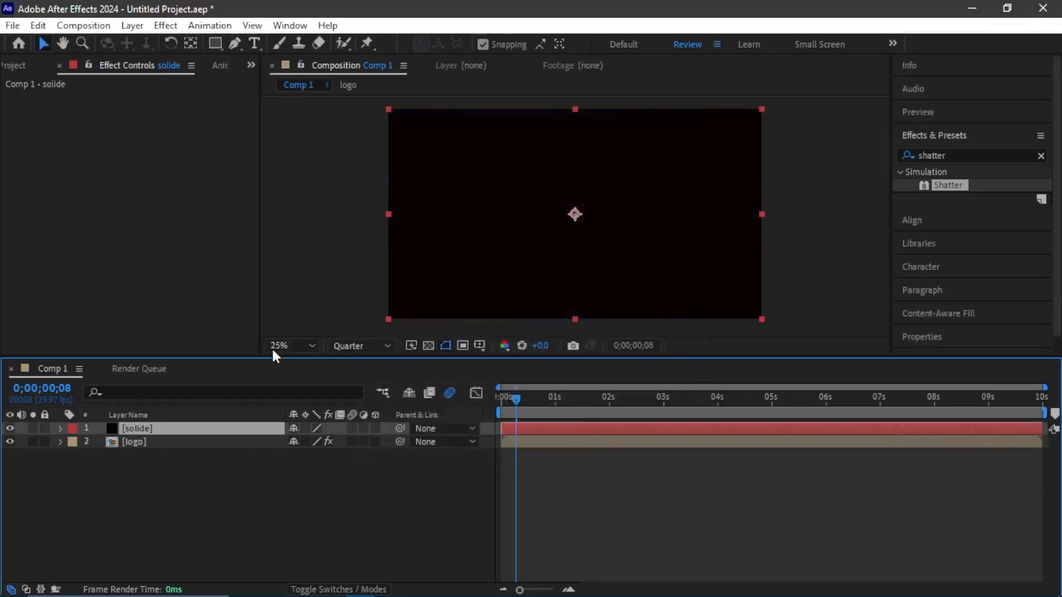
- Find the Gradient Ramp effect by searching for "gradie" and apply it to the solid layer
{"action": "left_click", "coordinate": [1042, 156]}
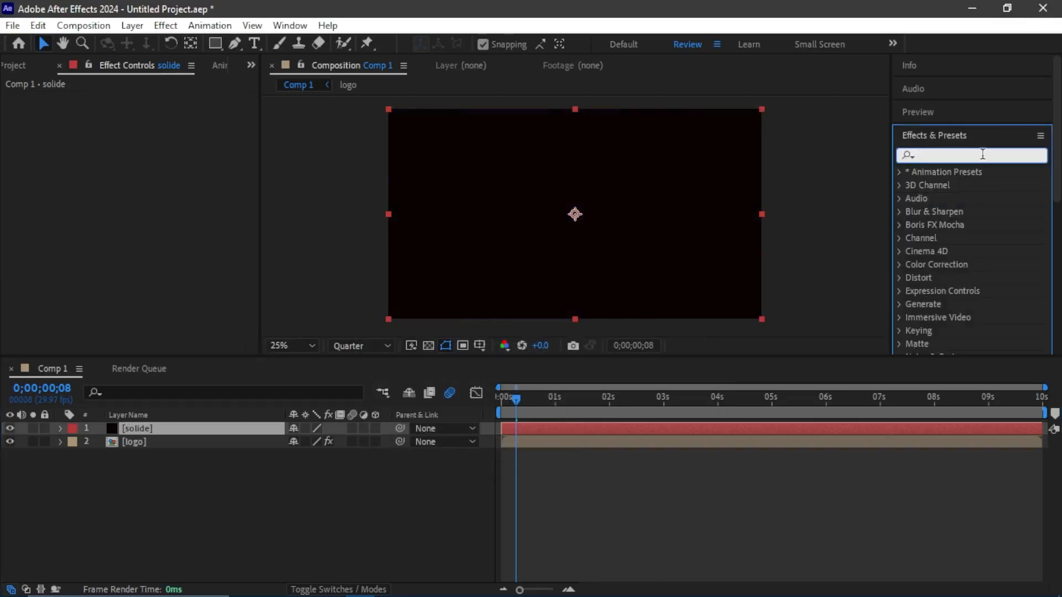
{"action": "type", "text": "gre"}
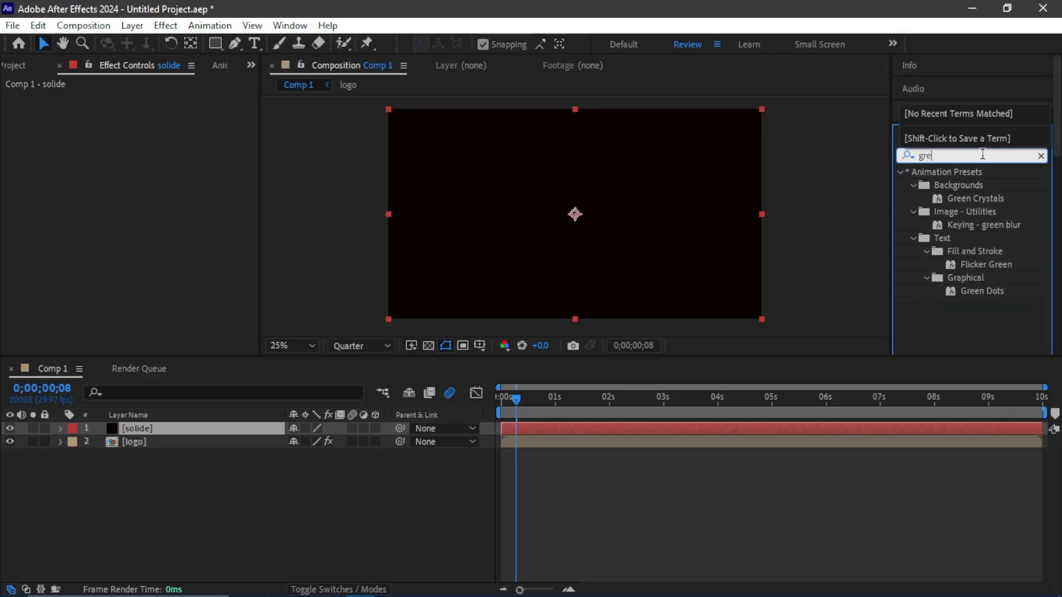
{"action": "key", "text": "BackSpace"}
{"action": "type", "text": "adie"}
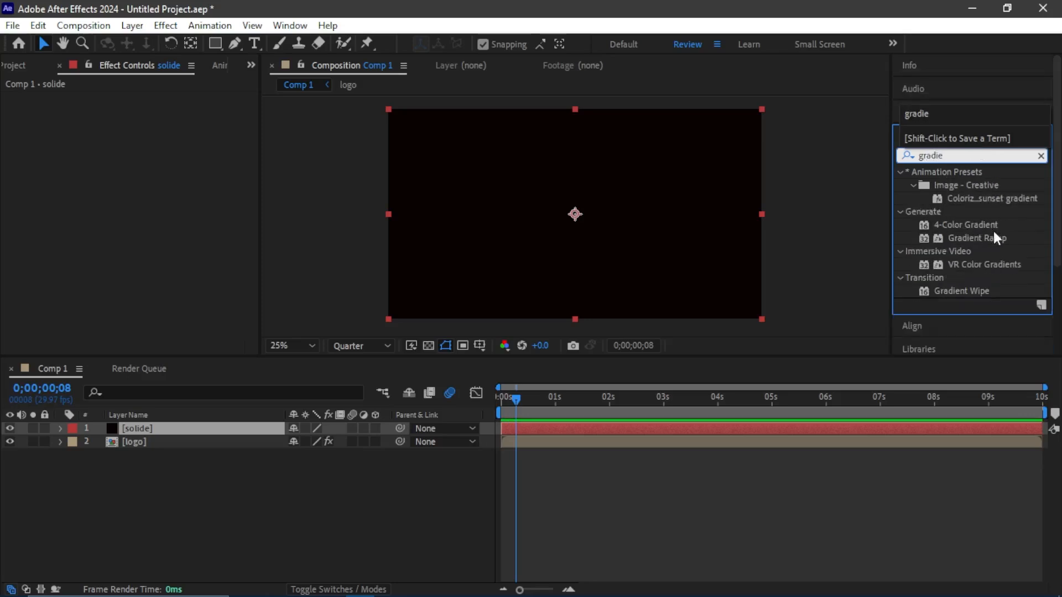
{"action": "left_click_drag", "start_coordinate": [994, 234], "coordinate": [556, 428]}
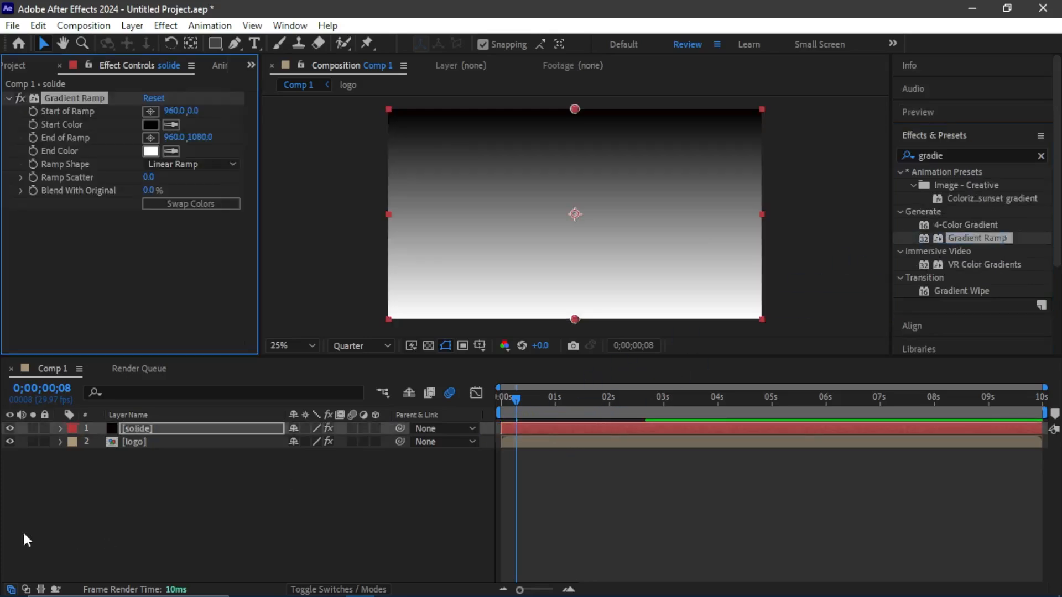
- Rename the "solide" layer as "solid"
{"action": "right_click", "coordinate": [147, 427]}
{"action": "left_click", "coordinate": [206, 548]}
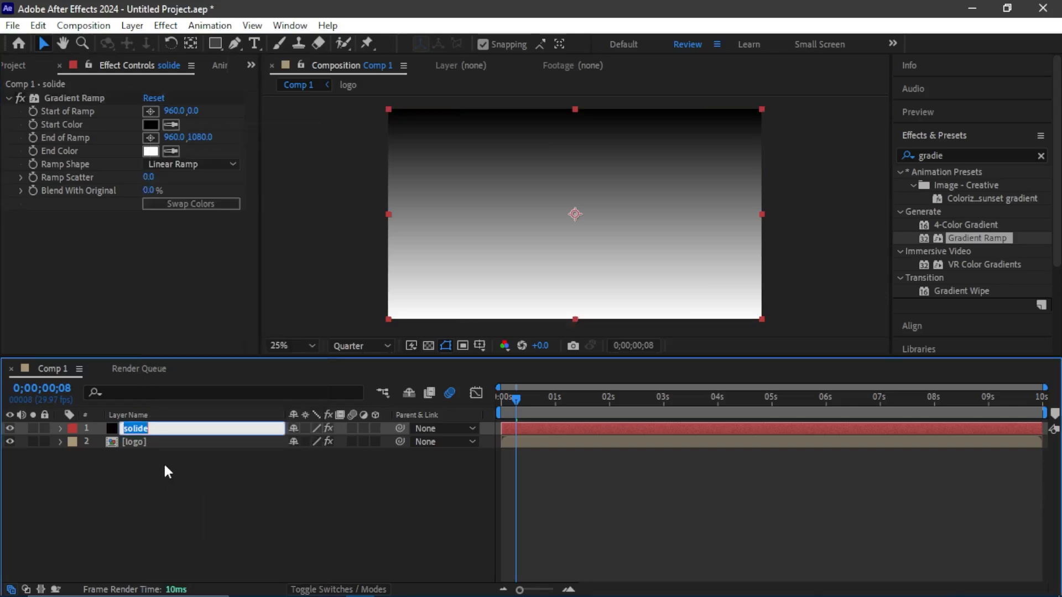
{"action": "left_click", "coordinate": [148, 426]}
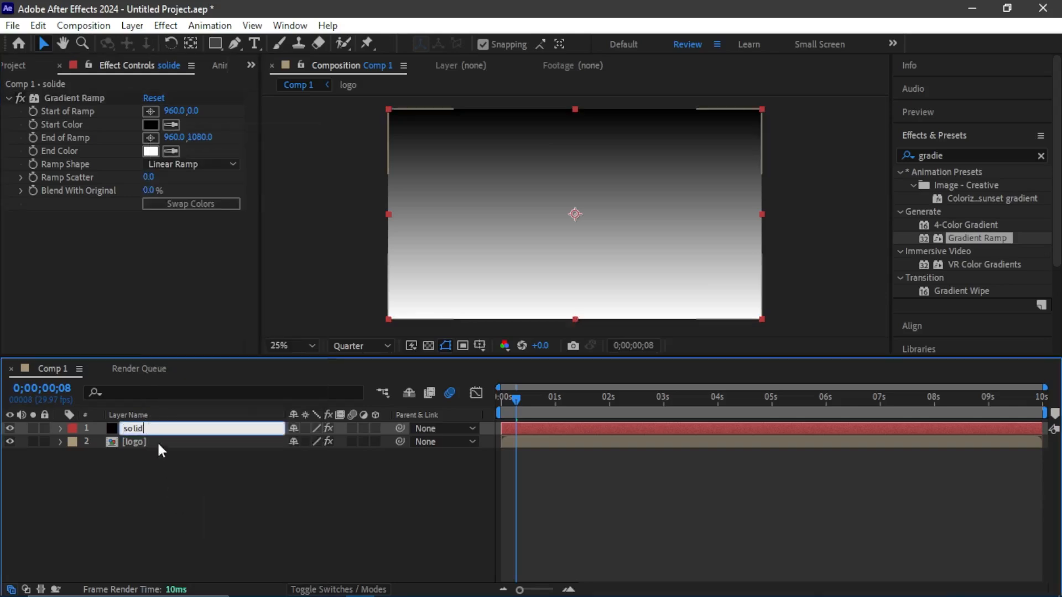
{"action": "key", "text": "Return"}
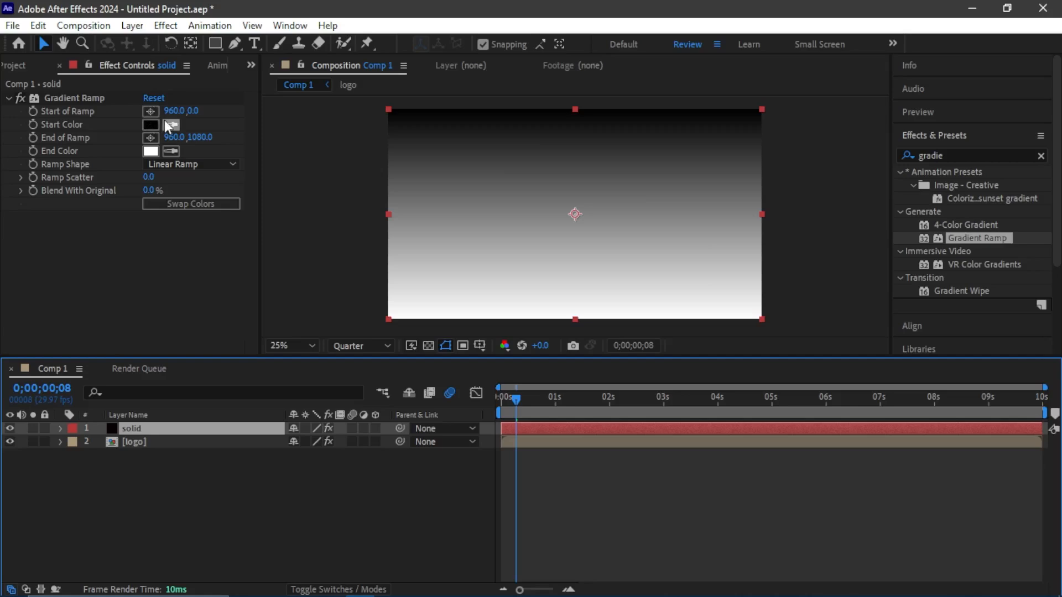
- Set the Gradient Ramp's shape to Radial Ramp and place its start point at the frame's center, about 952, 544
{"action": "left_click", "coordinate": [188, 165]}
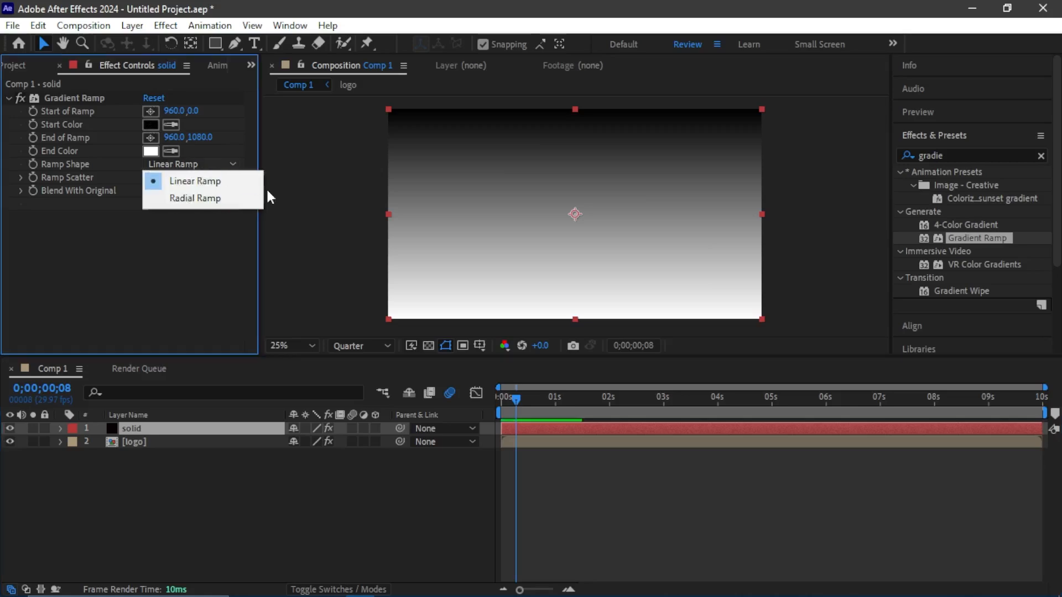
{"action": "left_click", "coordinate": [223, 199]}
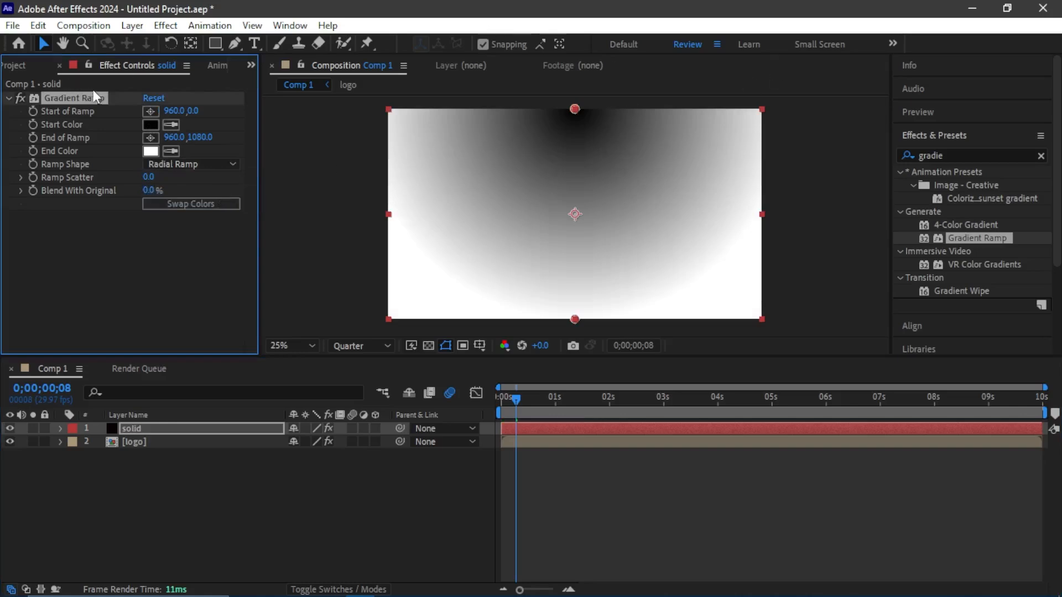
{"action": "left_click", "coordinate": [150, 112]}
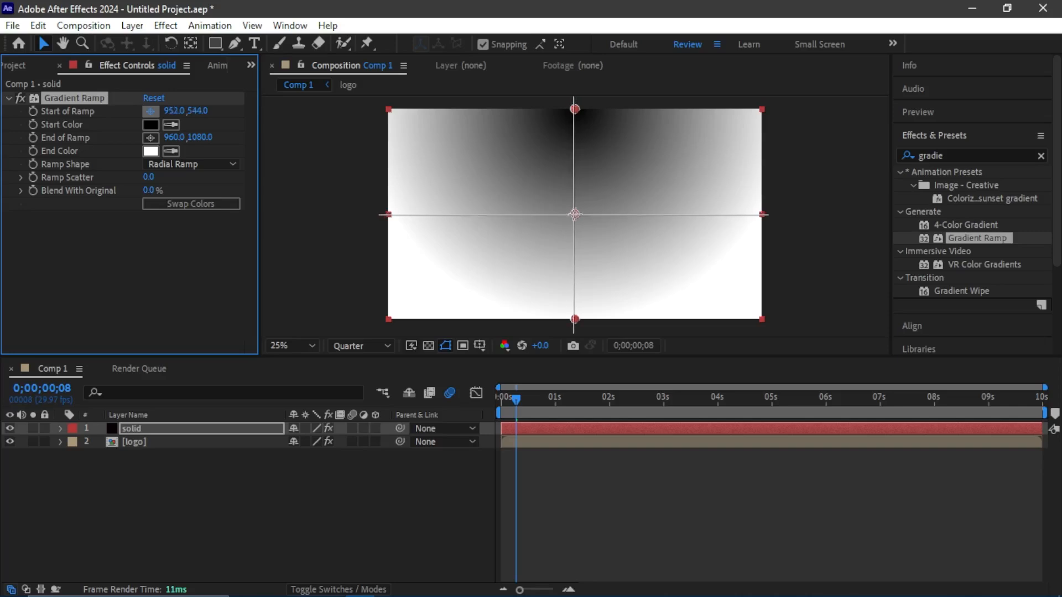
{"action": "left_click", "coordinate": [575, 214]}
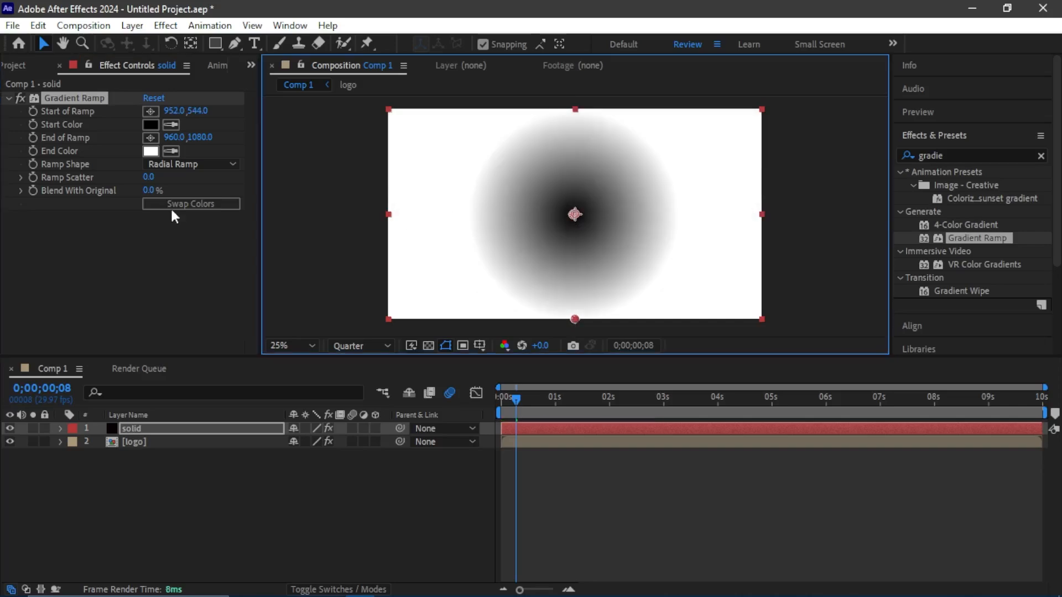
- Swap the Gradient Ramp's colors and move its end point outside the frame to about -588, 964
{"action": "left_click", "coordinate": [204, 203]}
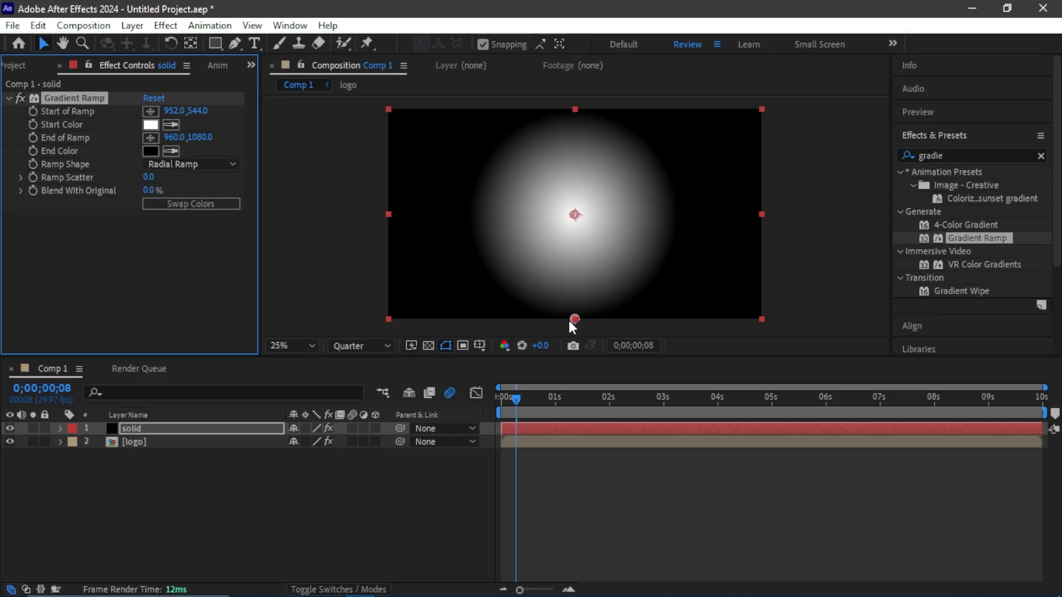
{"action": "left_click_drag", "start_coordinate": [571, 320], "coordinate": [296, 300]}
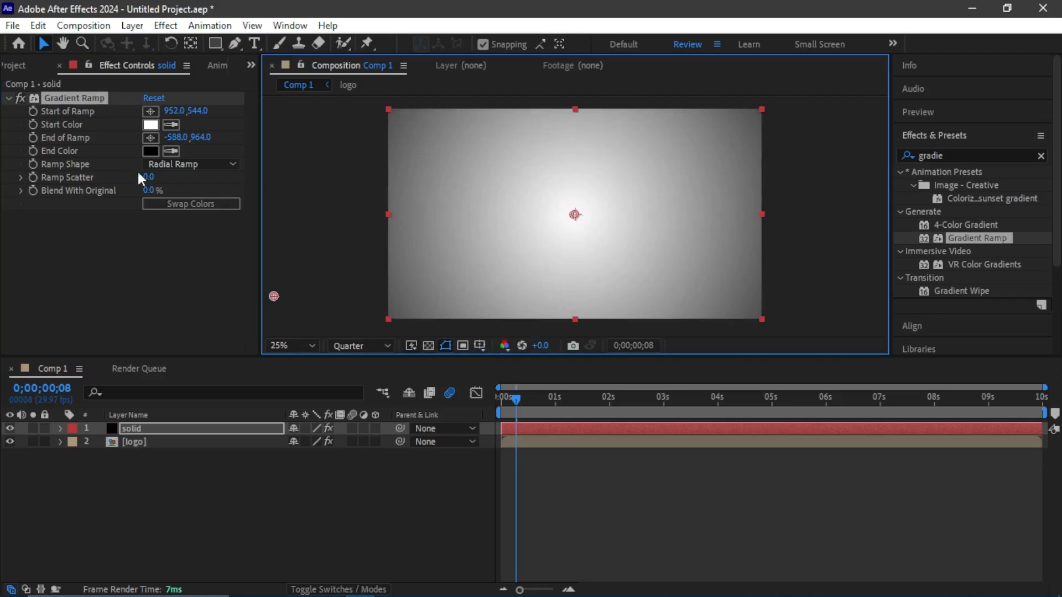
- Hide the solid layer and set it as the logo's Shatter Gradient Layer, using Effects & Masks as its source
{"action": "left_click", "coordinate": [9, 429]}
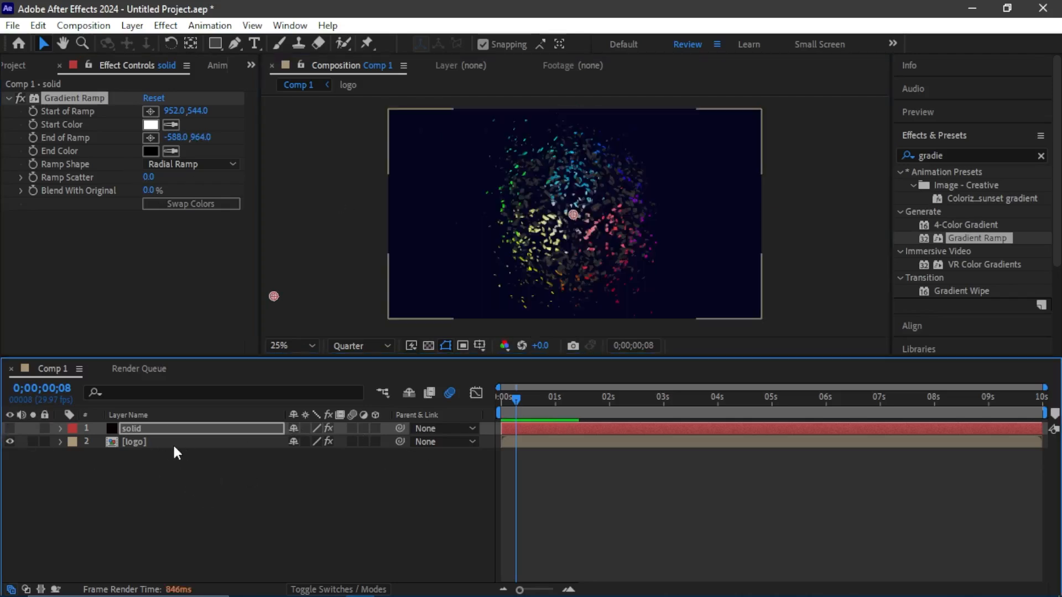
{"action": "left_click", "coordinate": [158, 442]}
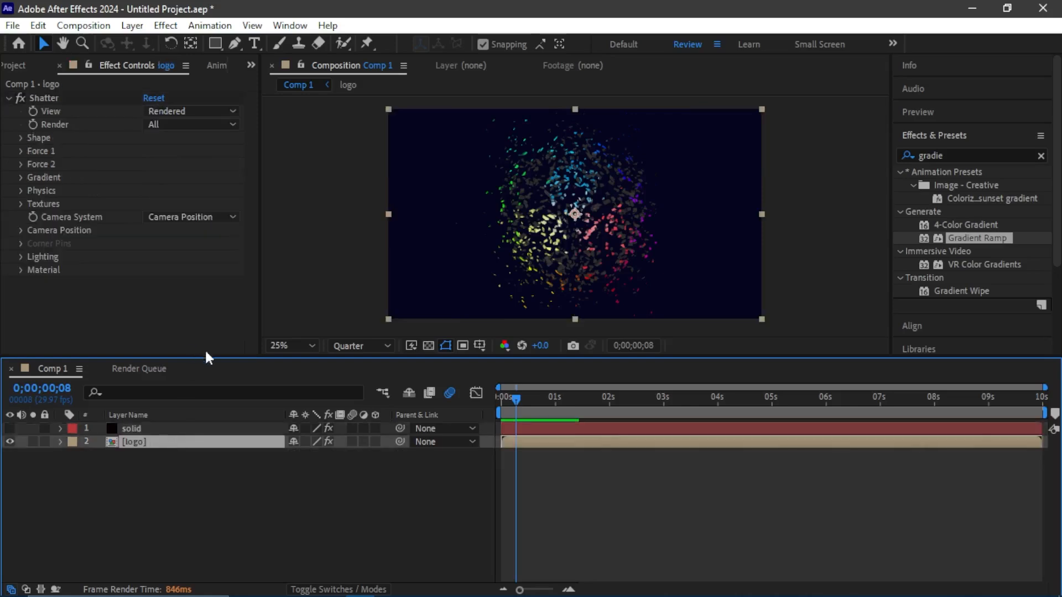
{"action": "left_click", "coordinate": [21, 176]}
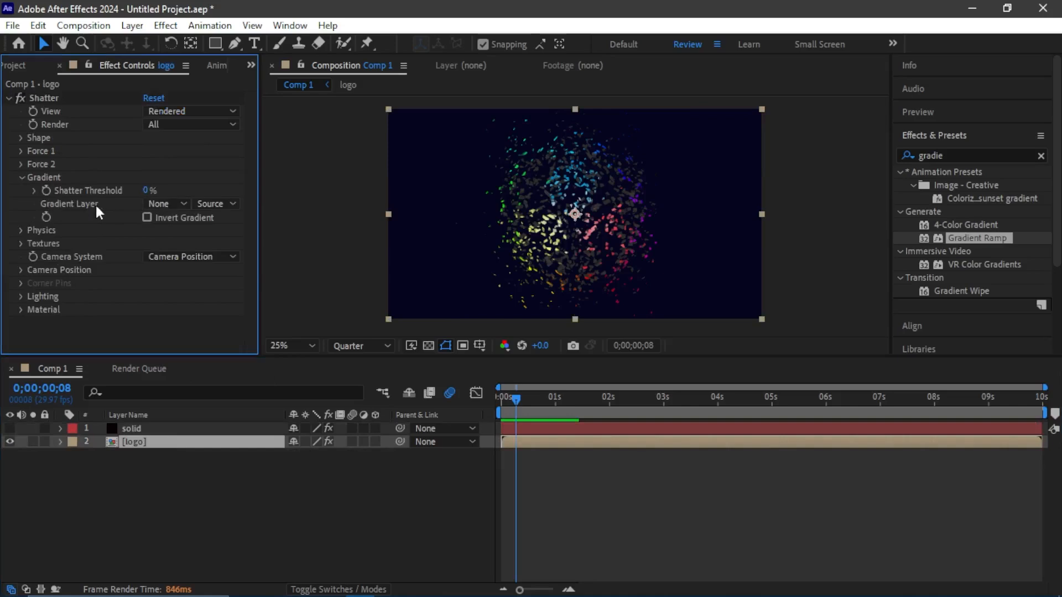
{"action": "left_click", "coordinate": [157, 204]}
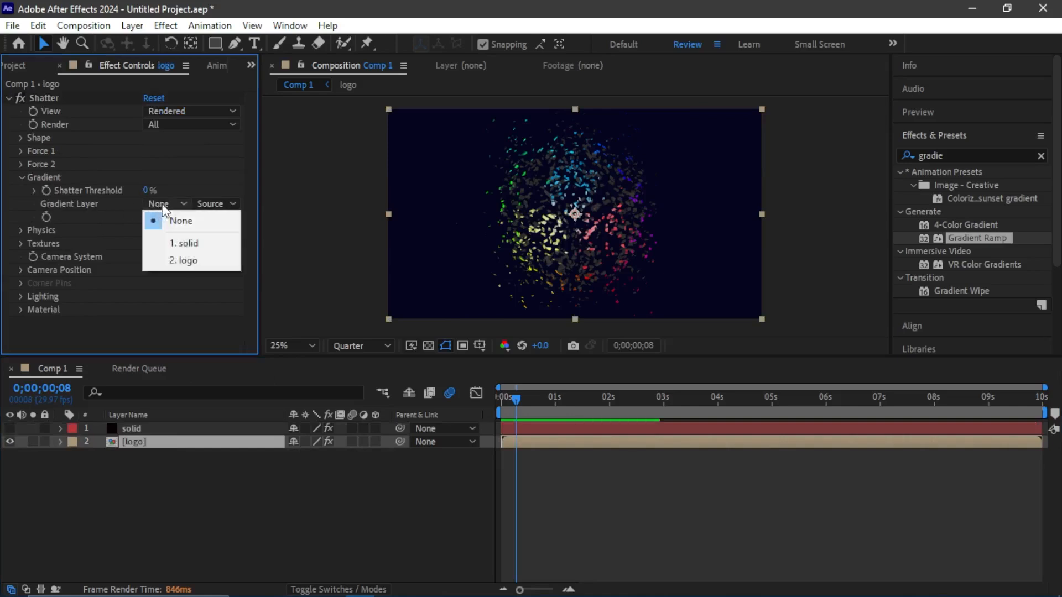
{"action": "left_click", "coordinate": [183, 245]}
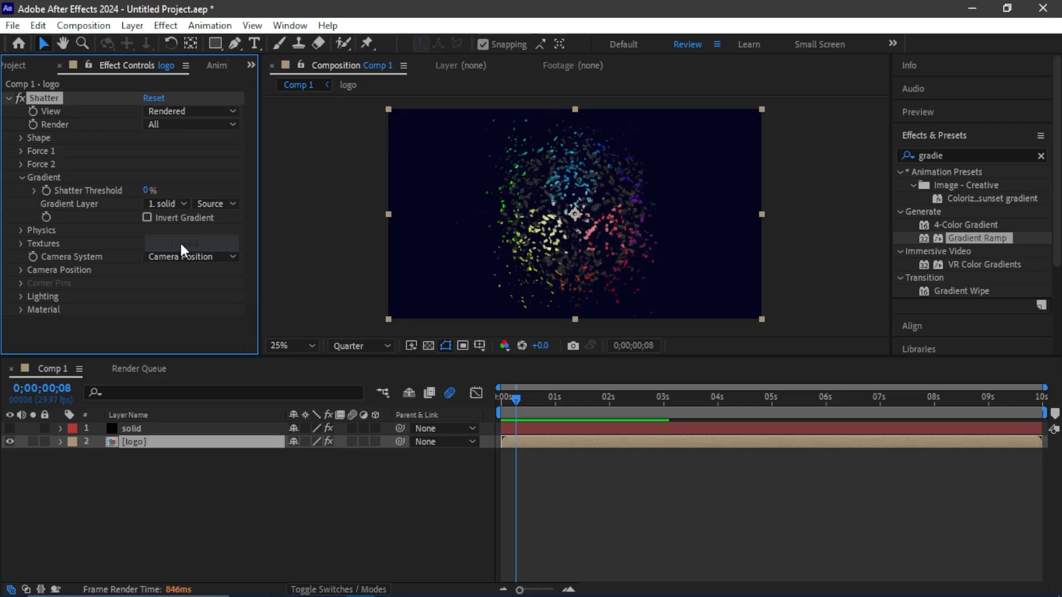
{"action": "left_click", "coordinate": [210, 204]}
{"action": "left_click", "coordinate": [239, 257]}
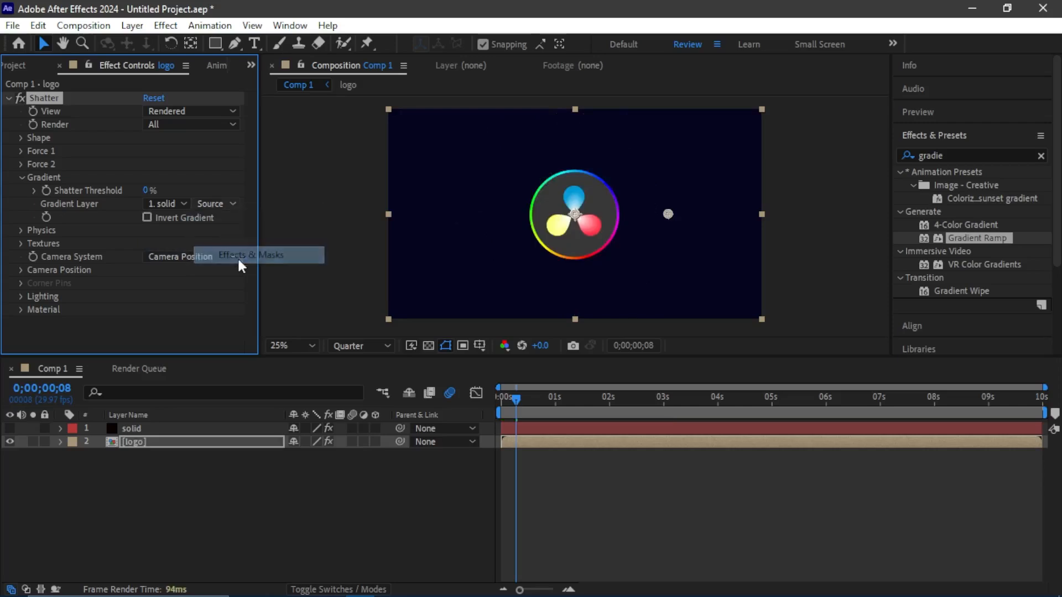
- Preview the first second of the composition with the gradient layer assigned to Shatter
{"action": "left_click_drag", "start_coordinate": [512, 400], "coordinate": [507, 396]}
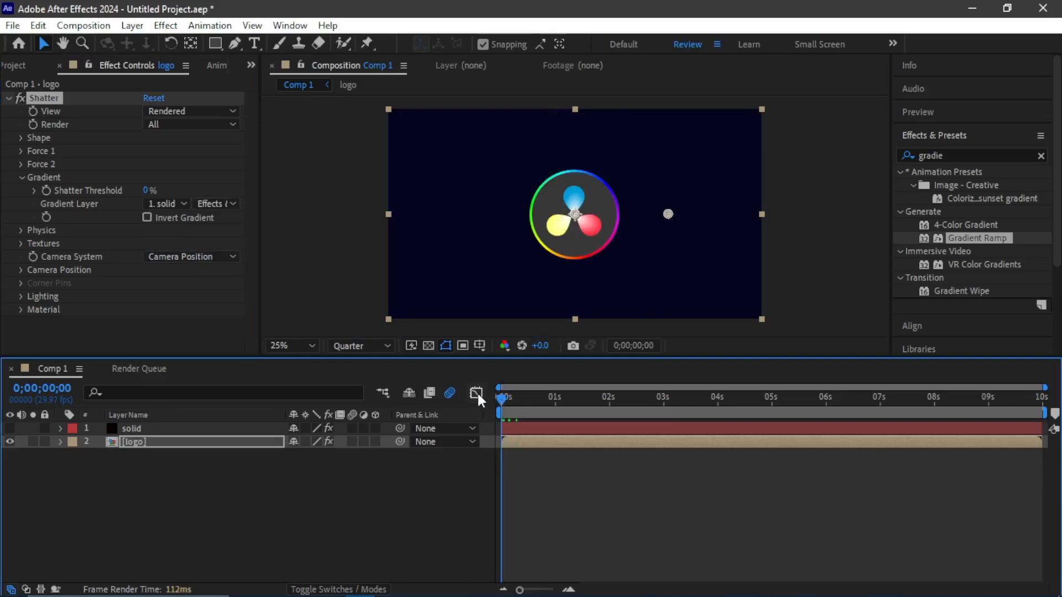
{"action": "key", "text": "space"}
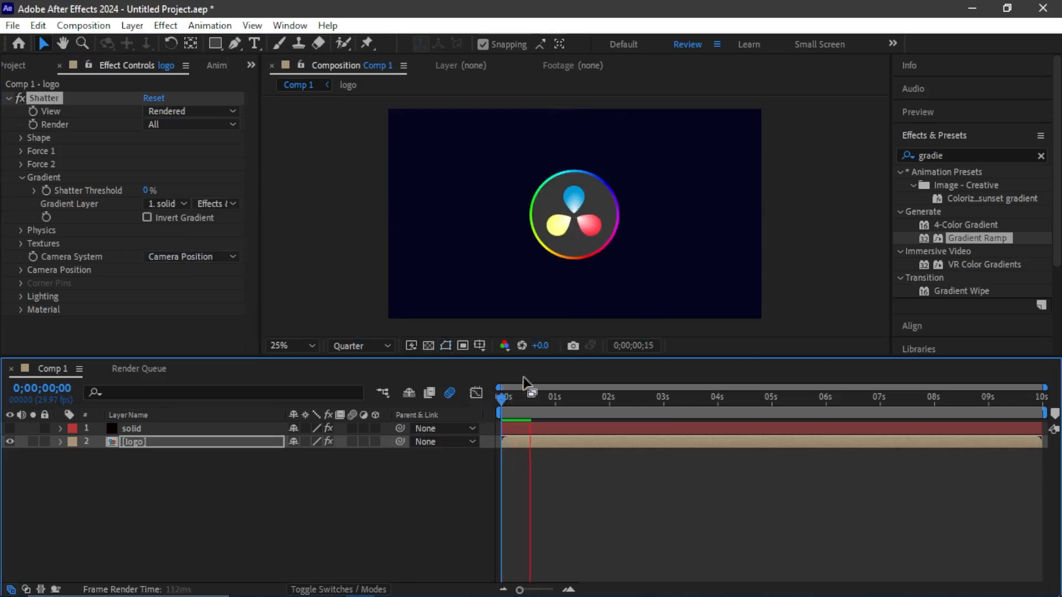
{"action": "key", "text": "space"}
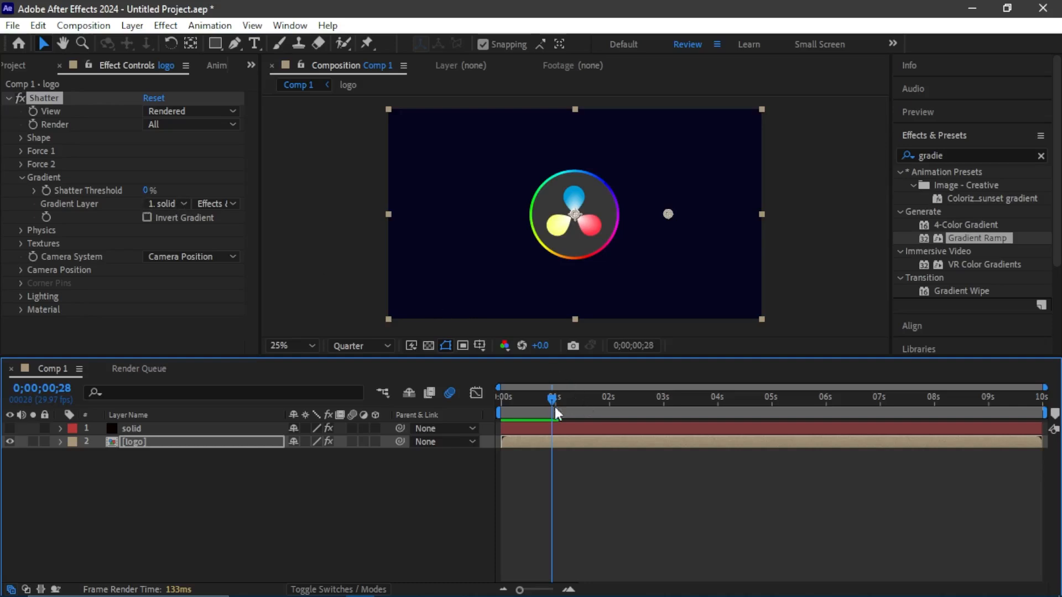
- Keyframe Shatter's gradient Shatter Threshold at 0% on the first frame and at 100% on 0;00;02;15
{"action": "left_click_drag", "start_coordinate": [552, 400], "coordinate": [473, 404]}
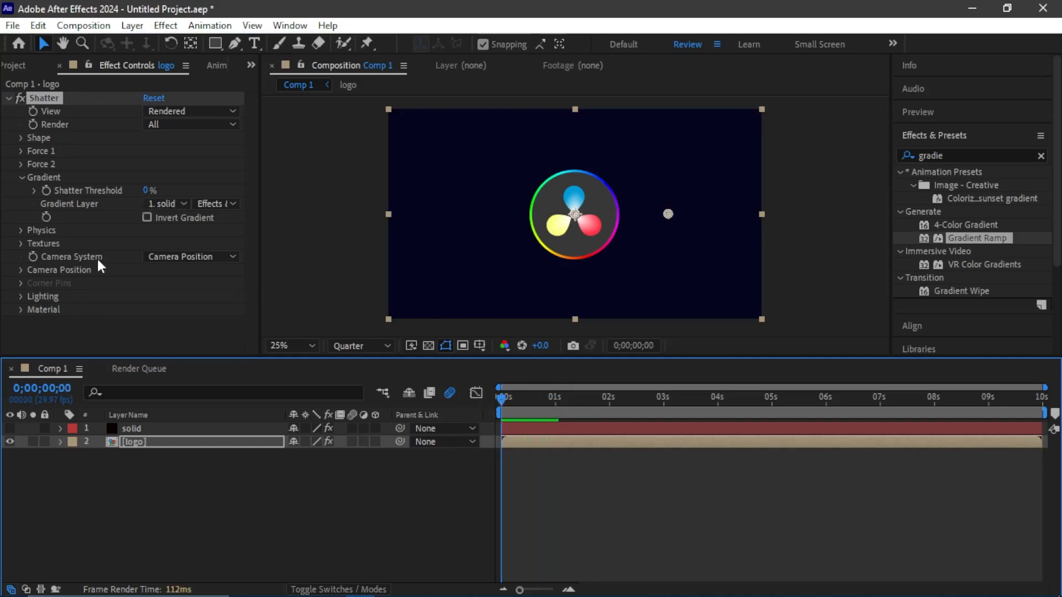
{"action": "left_click", "coordinate": [46, 191]}
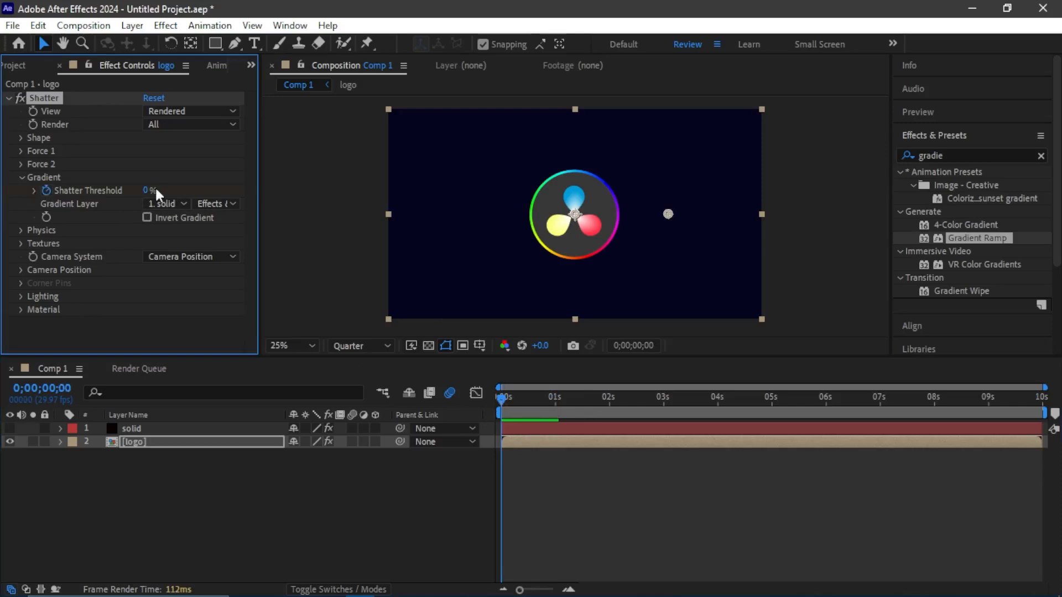
{"action": "left_click_drag", "start_coordinate": [493, 390], "coordinate": [636, 408]}
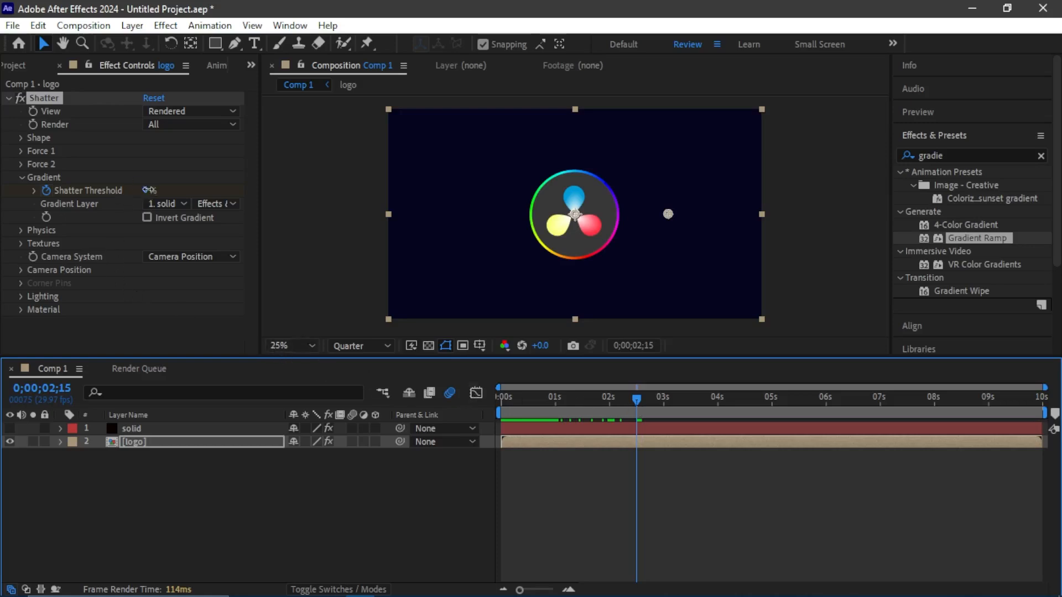
{"action": "left_click_drag", "start_coordinate": [146, 190], "coordinate": [427, 262]}
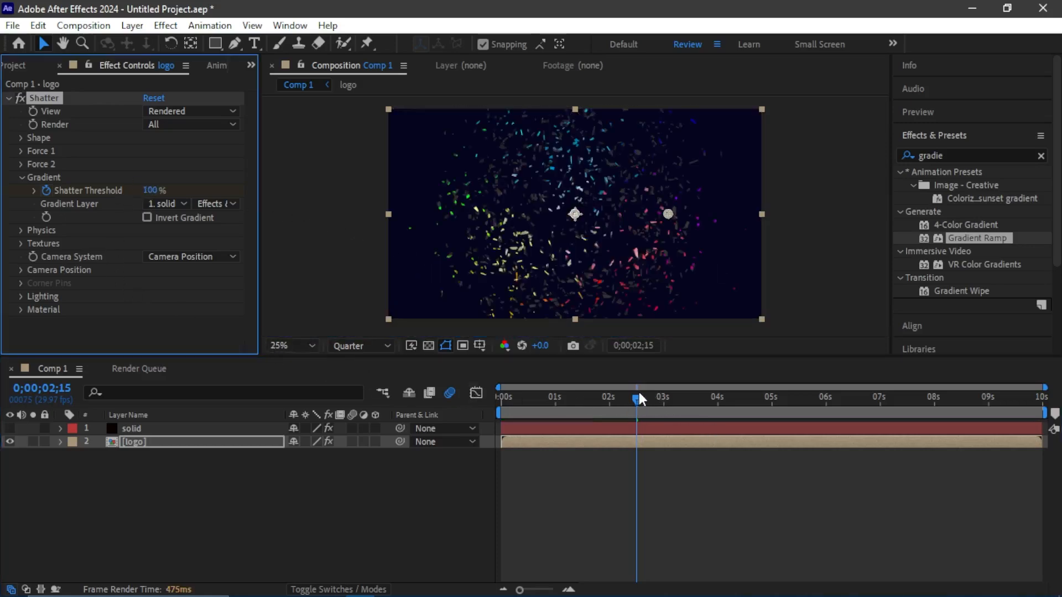
- Preview the keyframed shatter from near the start of the composition and collapse Shatter's Gradient settings
{"action": "left_click_drag", "start_coordinate": [638, 392], "coordinate": [506, 406]}
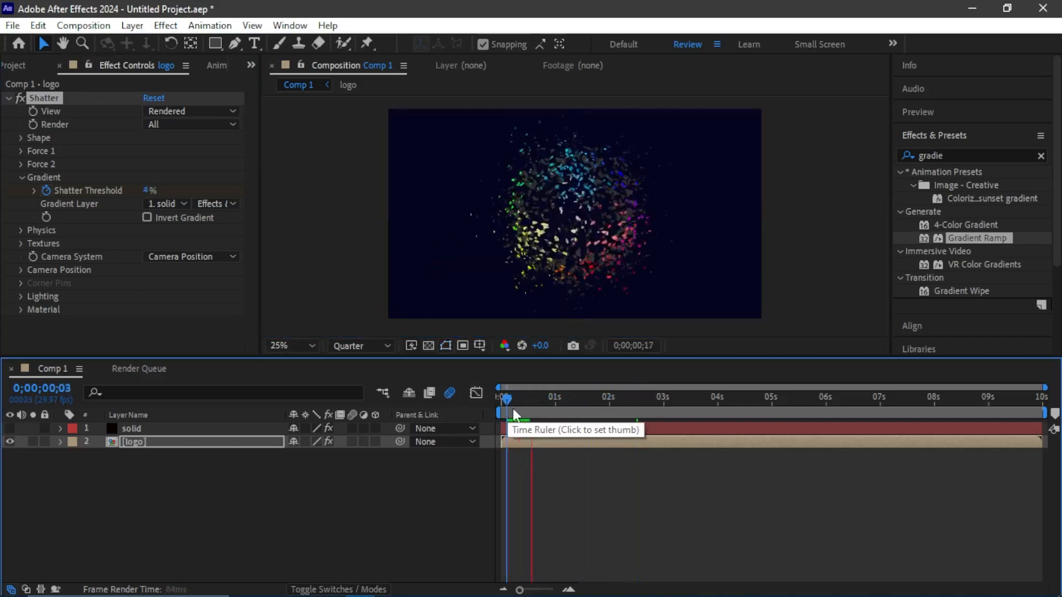
{"action": "key", "text": "space"}
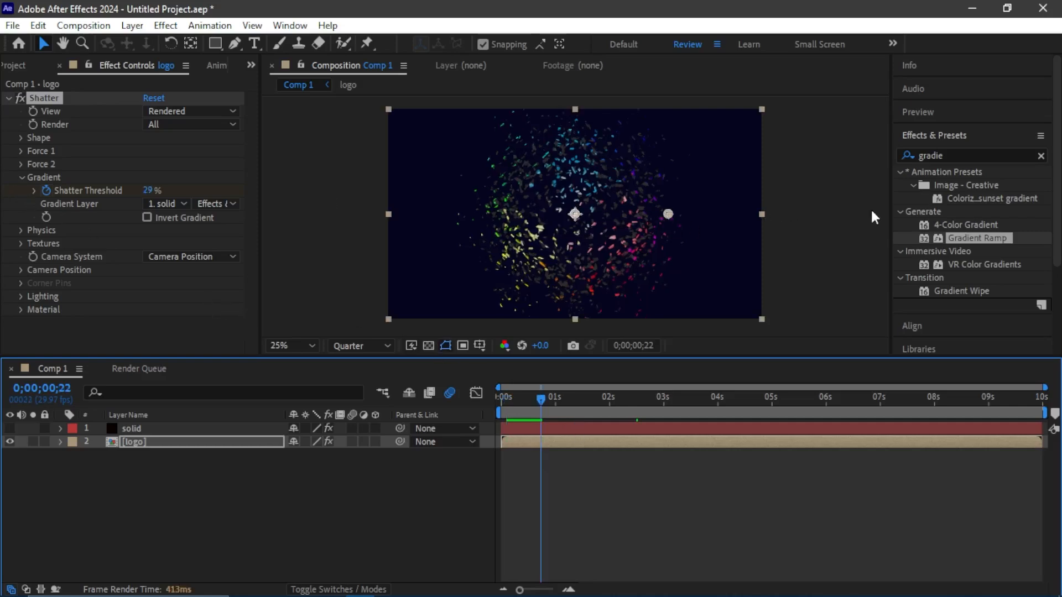
{"action": "left_click", "coordinate": [25, 176]}
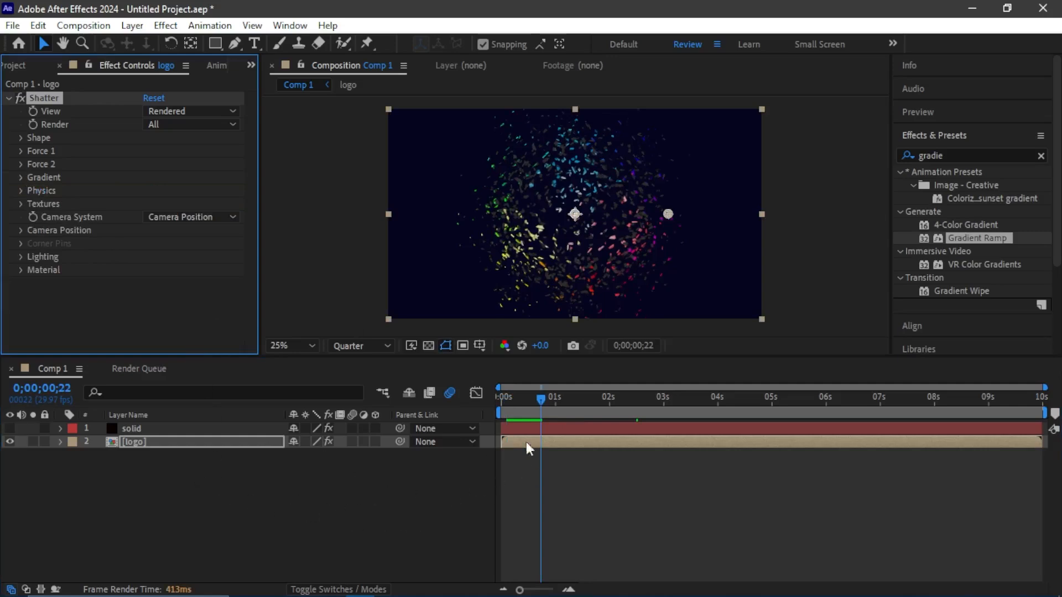
- Add an adjustment layer to Comp 1 and move it above the solid layer, at the top of the layer stack
{"action": "mouse_move", "coordinate": [540, 397]}
{"action": "left_mouse_down"}
{"action": "mouse_move", "coordinate": [492, 398]}
{"action": "mouse_move", "coordinate": [533, 402]}
{"action": "mouse_move", "coordinate": [524, 398]}
{"action": "left_mouse_up"}
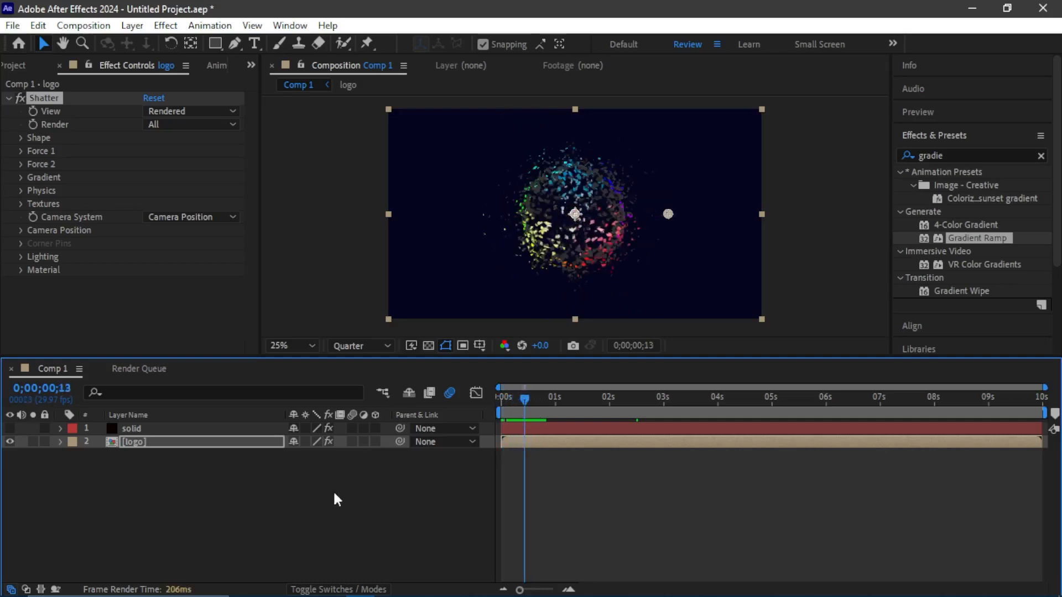
{"action": "right_click", "coordinate": [232, 499]}
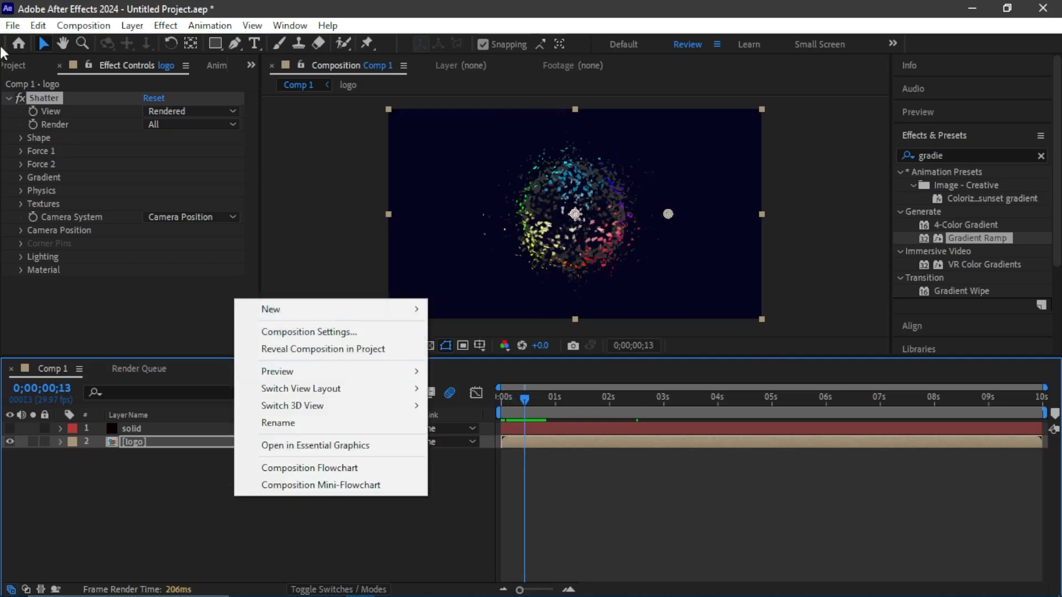
{"action": "left_click", "coordinate": [69, 26]}
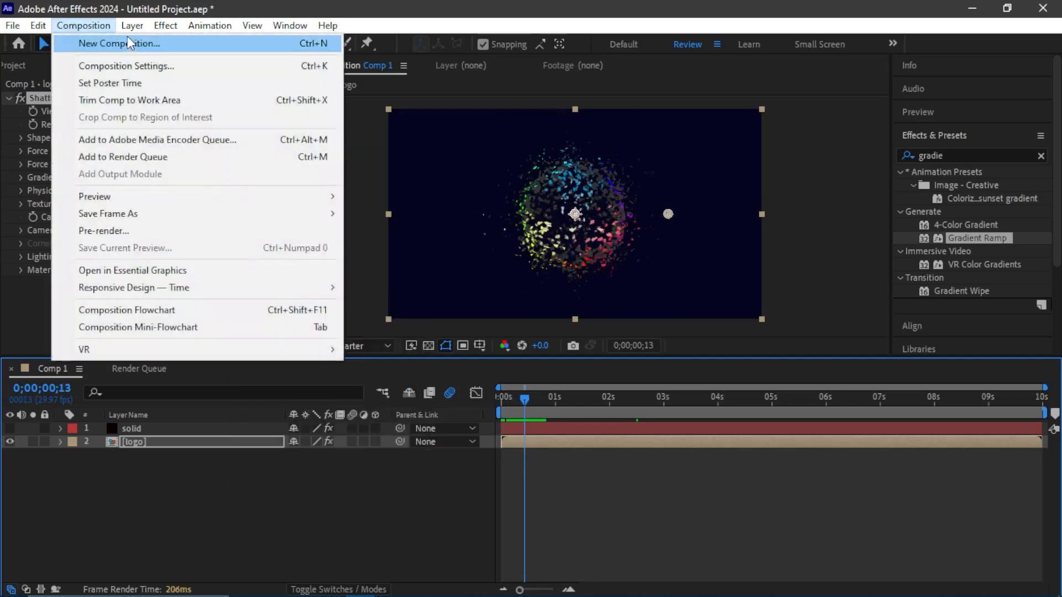
{"action": "right_click", "coordinate": [199, 507]}
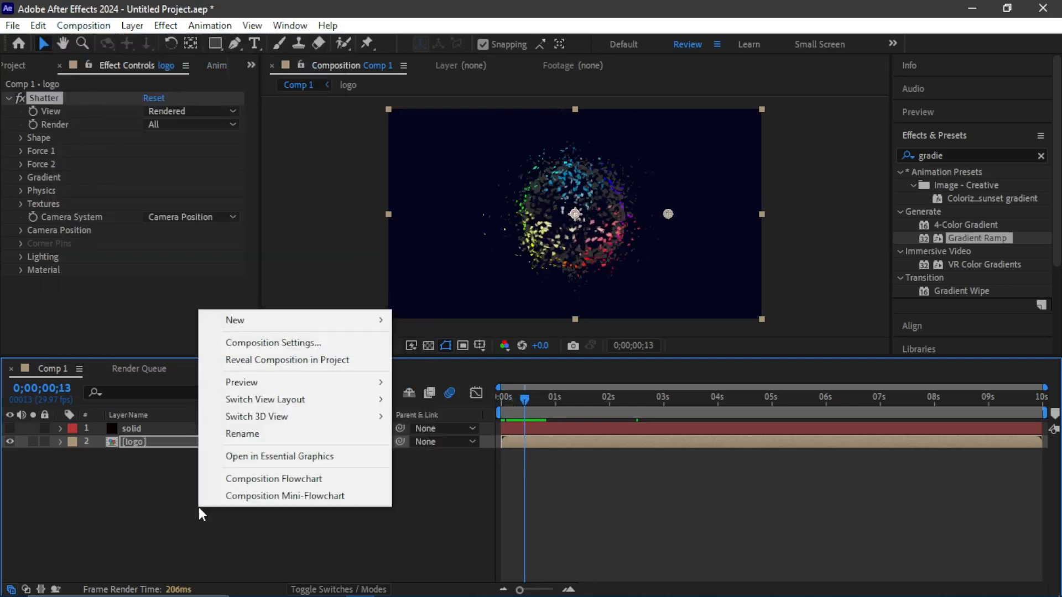
{"action": "mouse_move", "coordinate": [376, 324]}
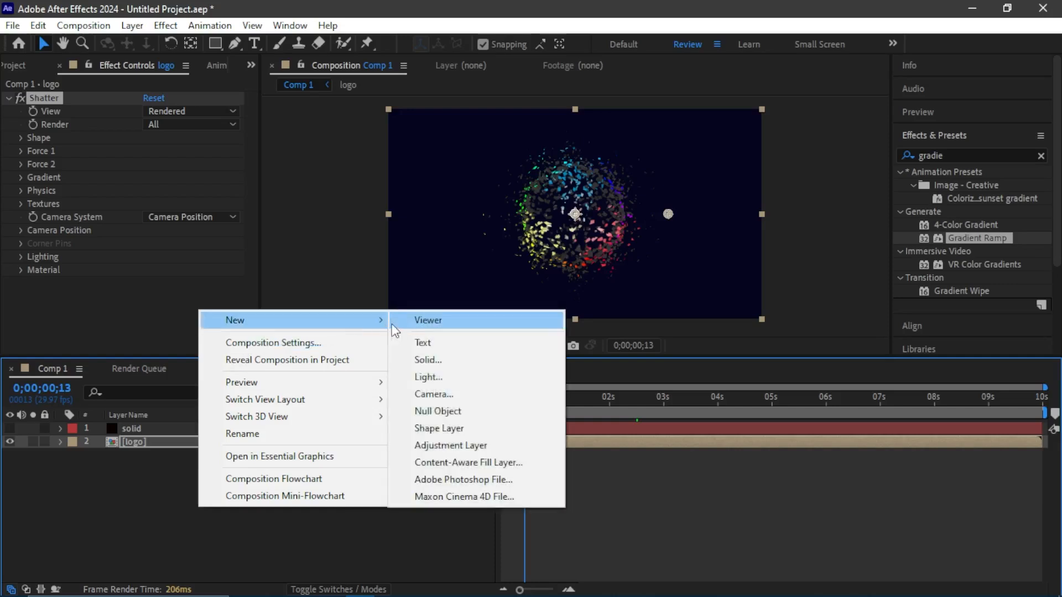
{"action": "left_click", "coordinate": [451, 446]}
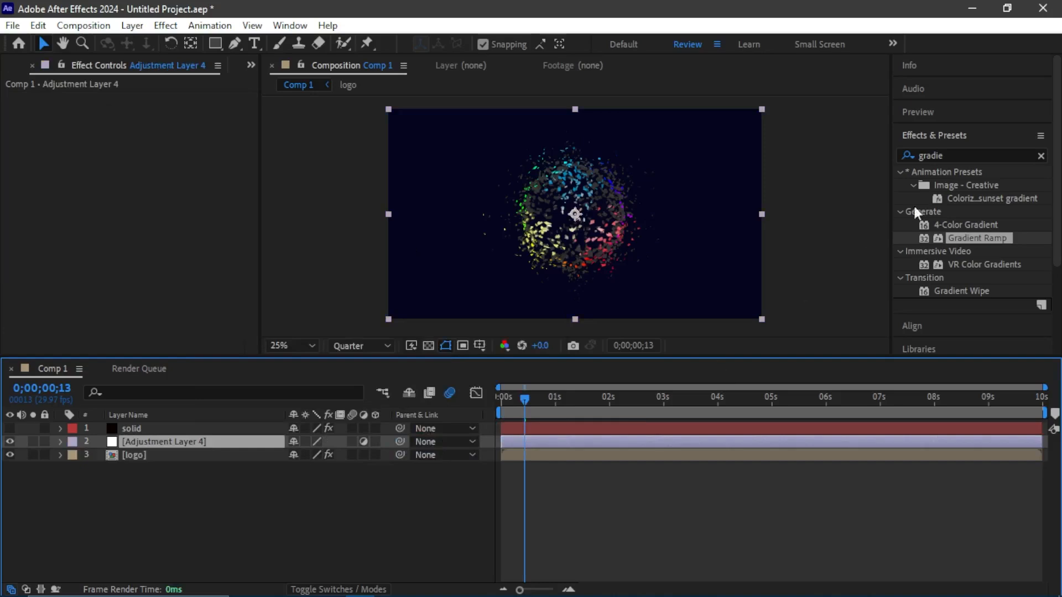
{"action": "left_click", "coordinate": [230, 523]}
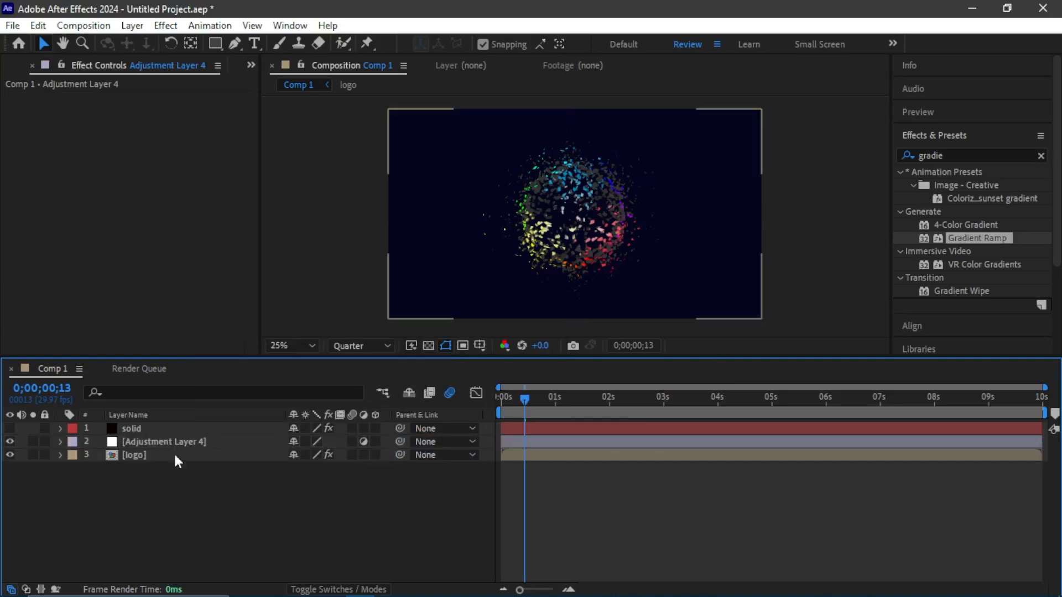
{"action": "left_click_drag", "start_coordinate": [151, 435], "coordinate": [144, 424]}
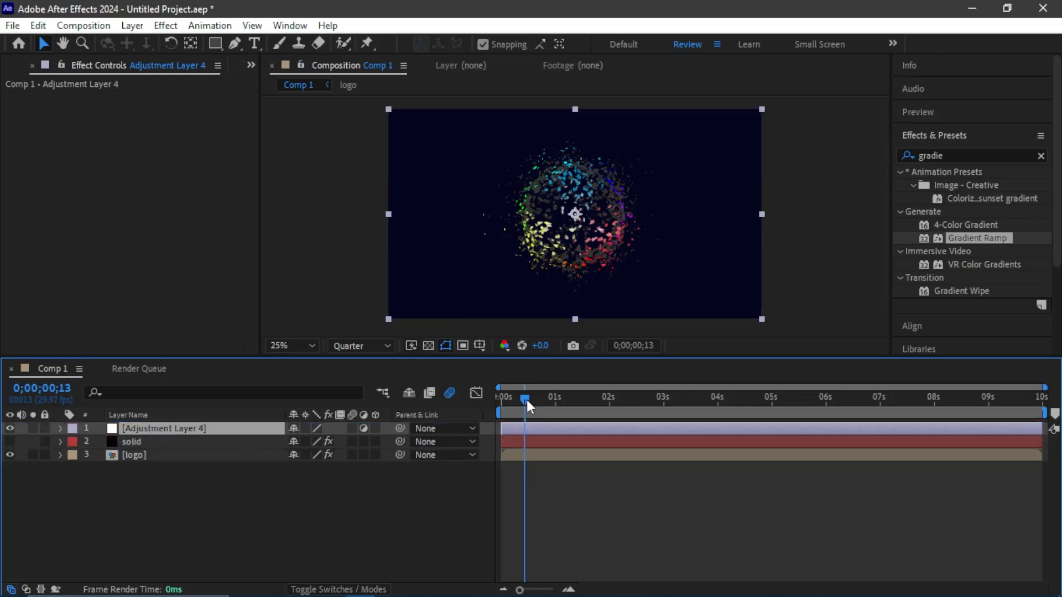
- Apply the Pixel Motion Blur effect to the new adjustment layer and check it on the early shatter frames
{"action": "left_click", "coordinate": [1041, 155]}
{"action": "left_click", "coordinate": [990, 156]}
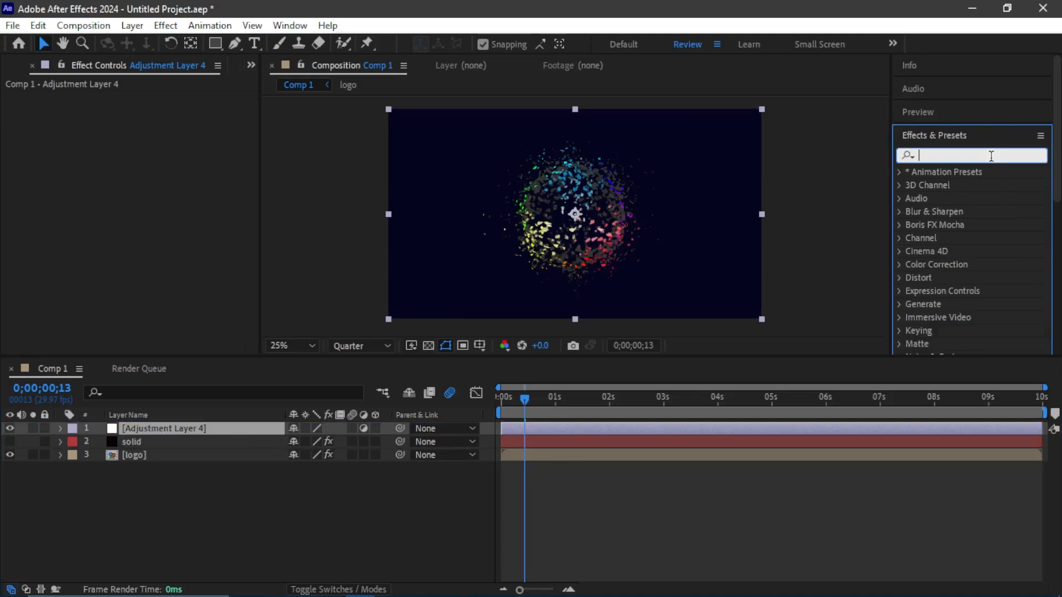
{"action": "type", "text": "pixe"}
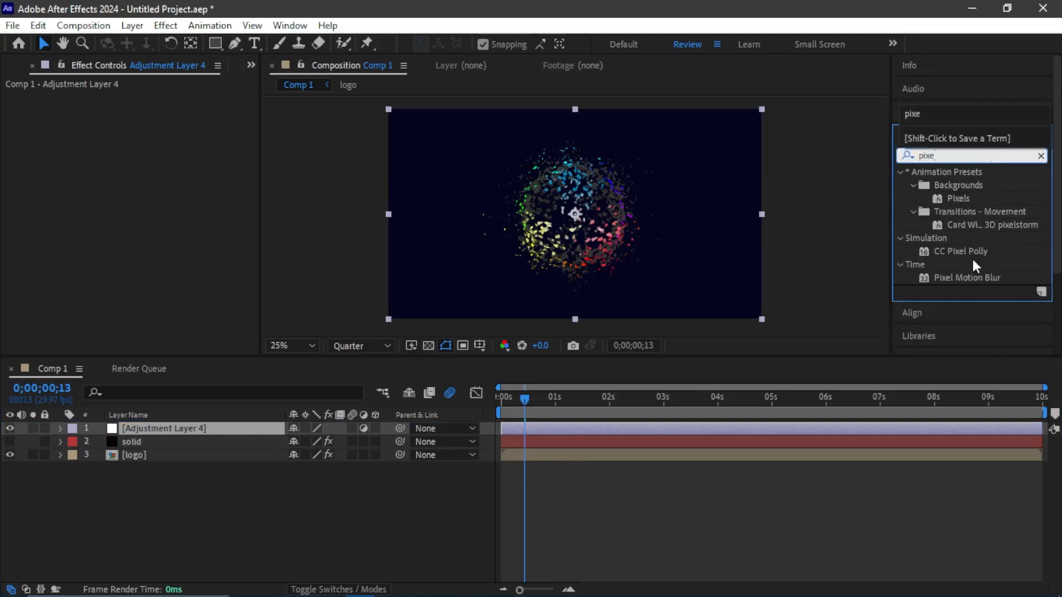
{"action": "left_click_drag", "start_coordinate": [977, 273], "coordinate": [636, 423]}
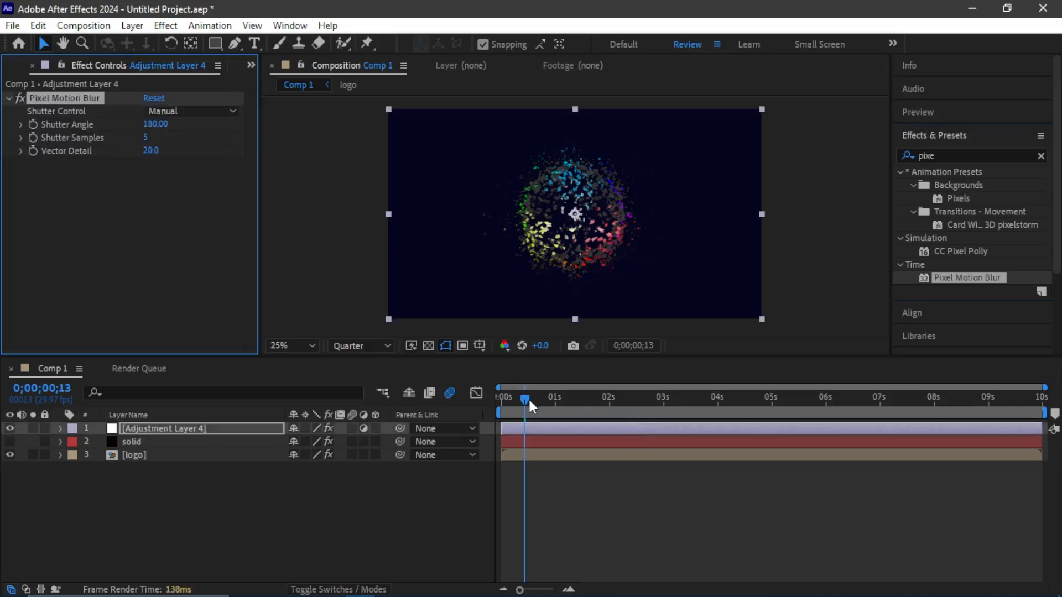
{"action": "mouse_move", "coordinate": [526, 399]}
{"action": "left_mouse_down"}
{"action": "mouse_move", "coordinate": [556, 404]}
{"action": "mouse_move", "coordinate": [507, 409]}
{"action": "mouse_move", "coordinate": [528, 402]}
{"action": "mouse_move", "coordinate": [514, 402]}
{"action": "left_mouse_up"}
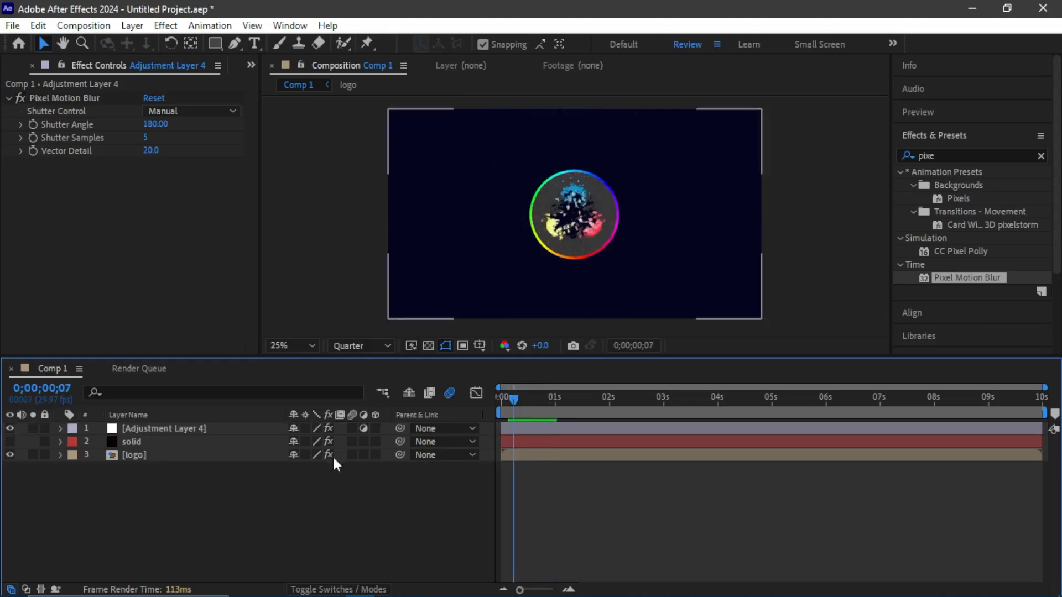
- Add another adjustment layer at the top of the stack and apply the Stylize Glow effect to it
{"action": "right_click", "coordinate": [209, 506]}
{"action": "mouse_move", "coordinate": [292, 324]}
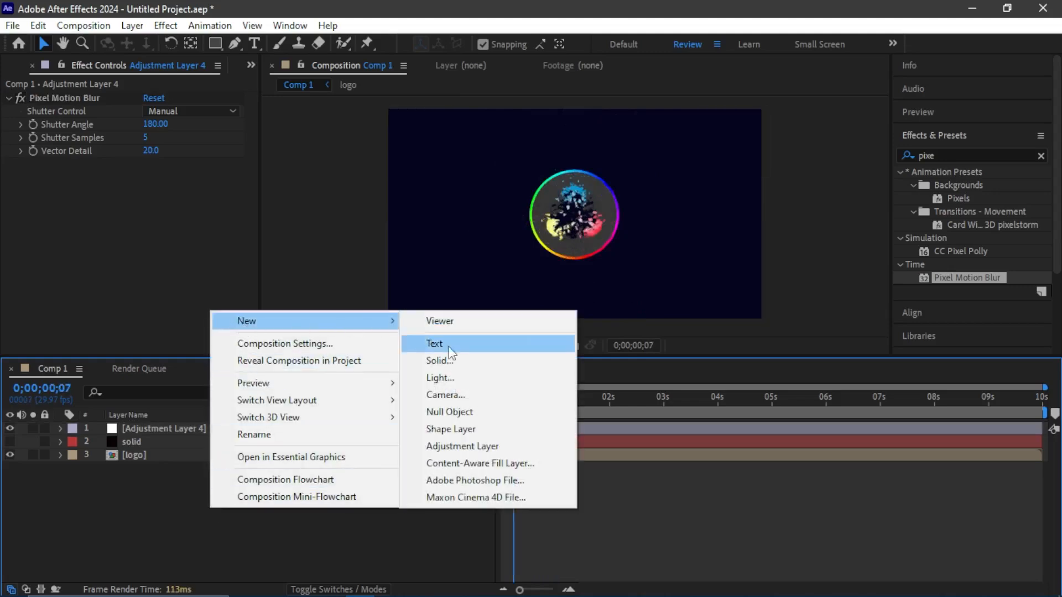
{"action": "left_click", "coordinate": [457, 444]}
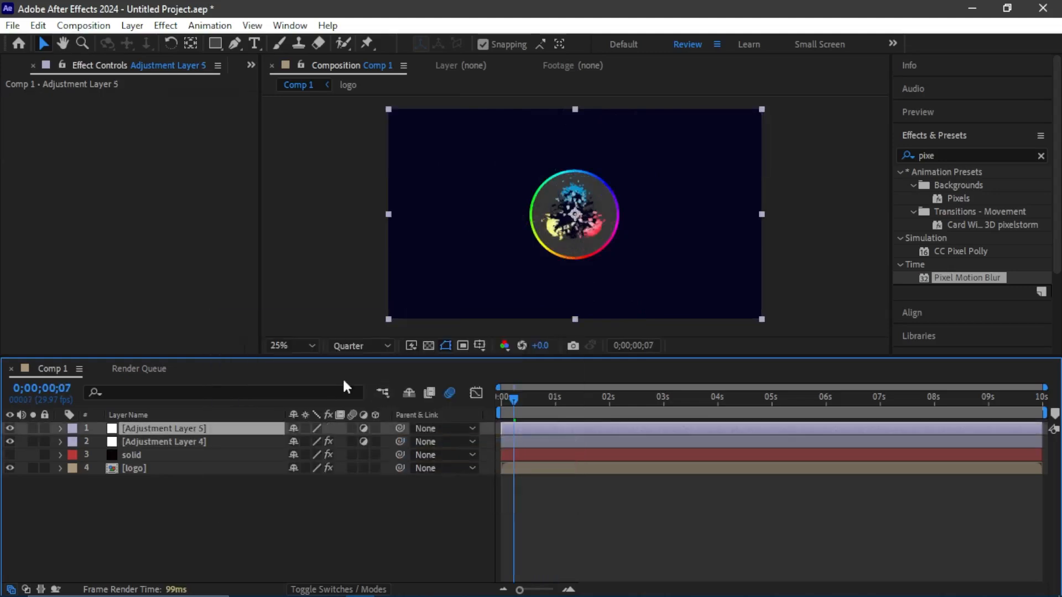
{"action": "left_click", "coordinate": [1042, 156]}
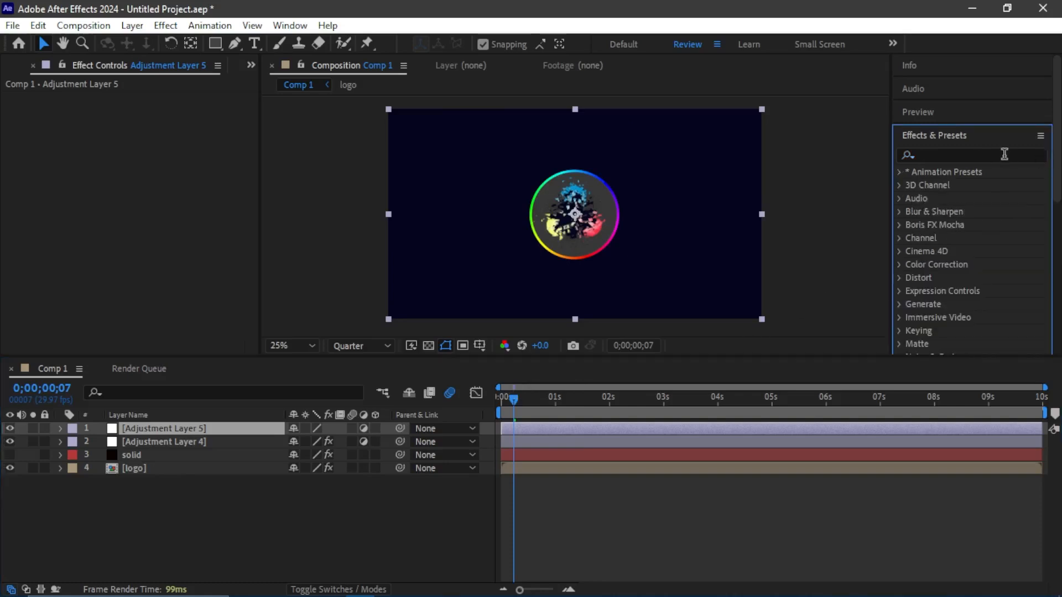
{"action": "left_click", "coordinate": [994, 155]}
{"action": "type", "text": "glow"}
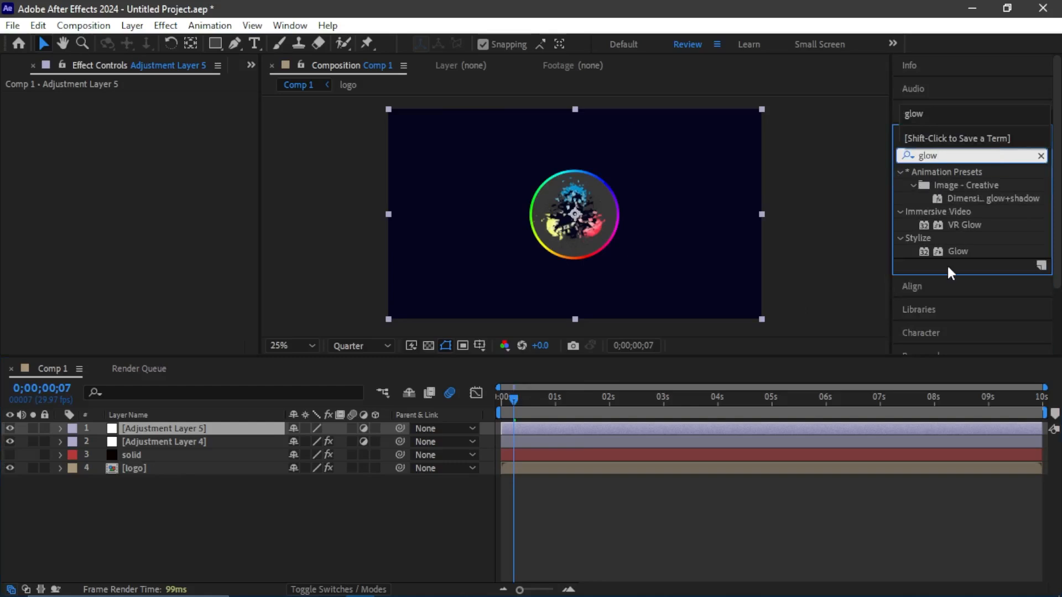
{"action": "left_click", "coordinate": [959, 251]}
{"action": "left_click_drag", "start_coordinate": [959, 251], "coordinate": [614, 430]}
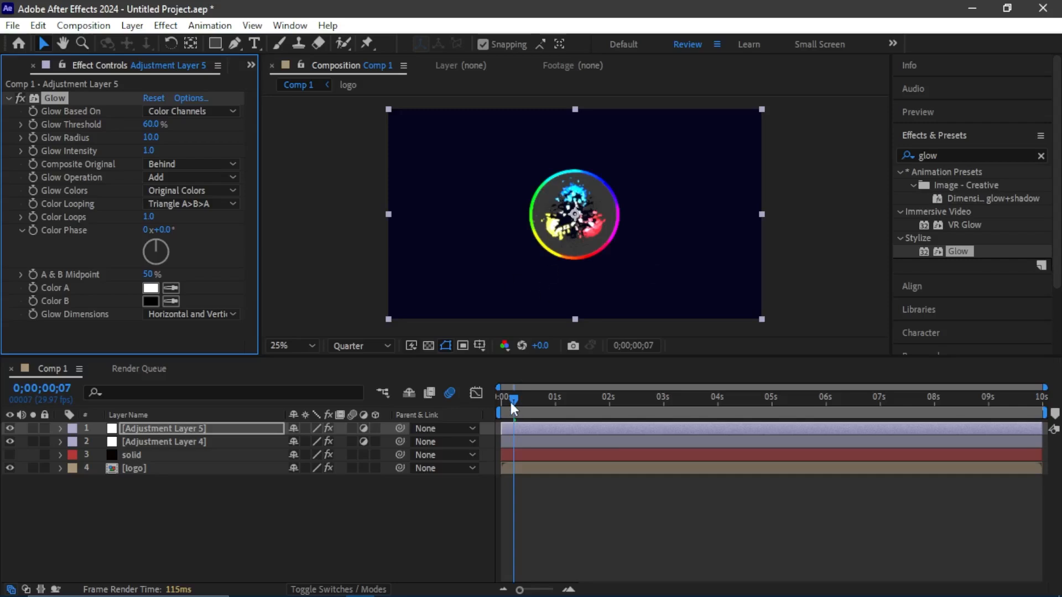
{"action": "left_click_drag", "start_coordinate": [510, 402], "coordinate": [486, 394]}
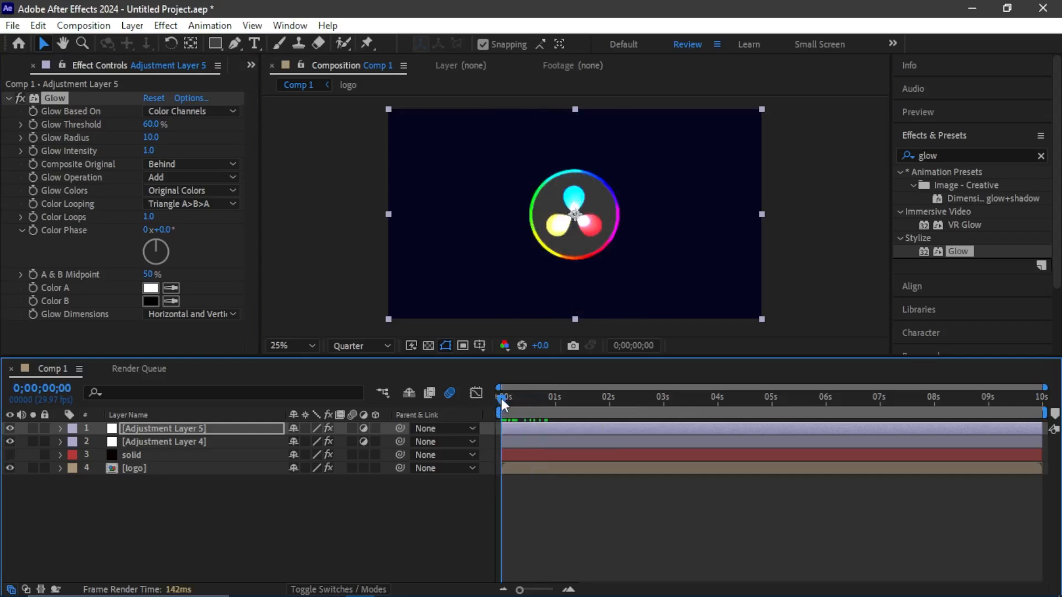
- Keyframe the glow adjustment layer's Opacity at 0% on 0;00;00;07 and at 100% on 0;00;00;12
{"action": "mouse_move", "coordinate": [501, 400]}
{"action": "left_mouse_down"}
{"action": "mouse_move", "coordinate": [522, 400]}
{"action": "mouse_move", "coordinate": [513, 394]}
{"action": "left_mouse_up"}
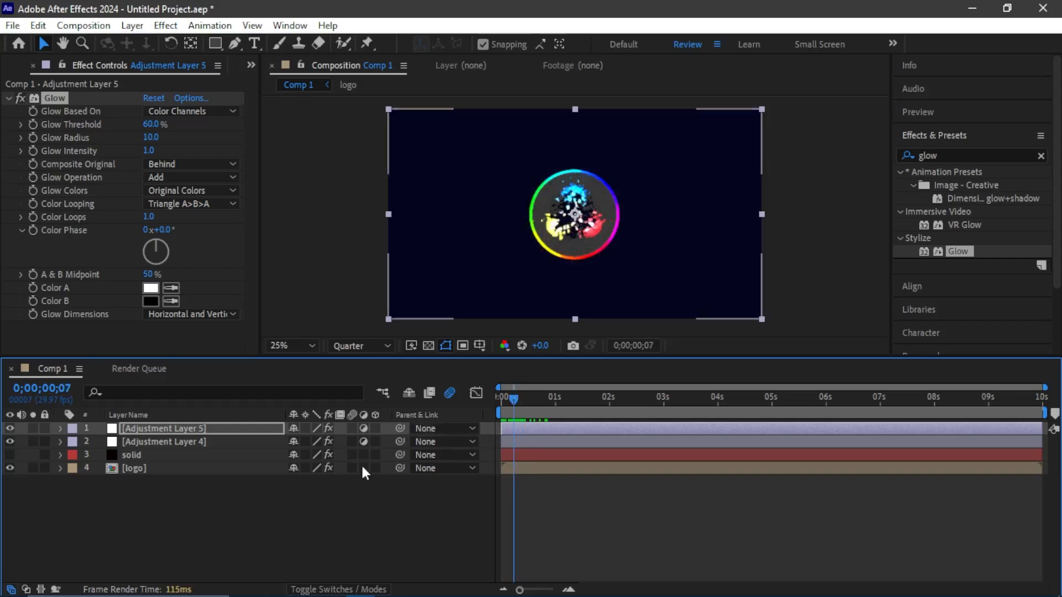
{"action": "key", "text": "t"}
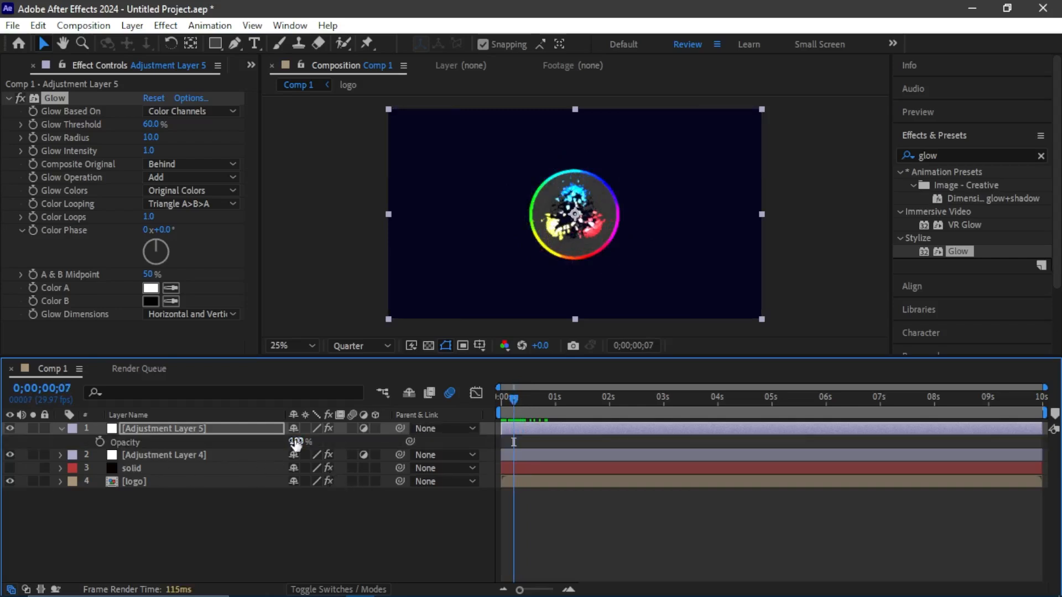
{"action": "left_click", "coordinate": [99, 442]}
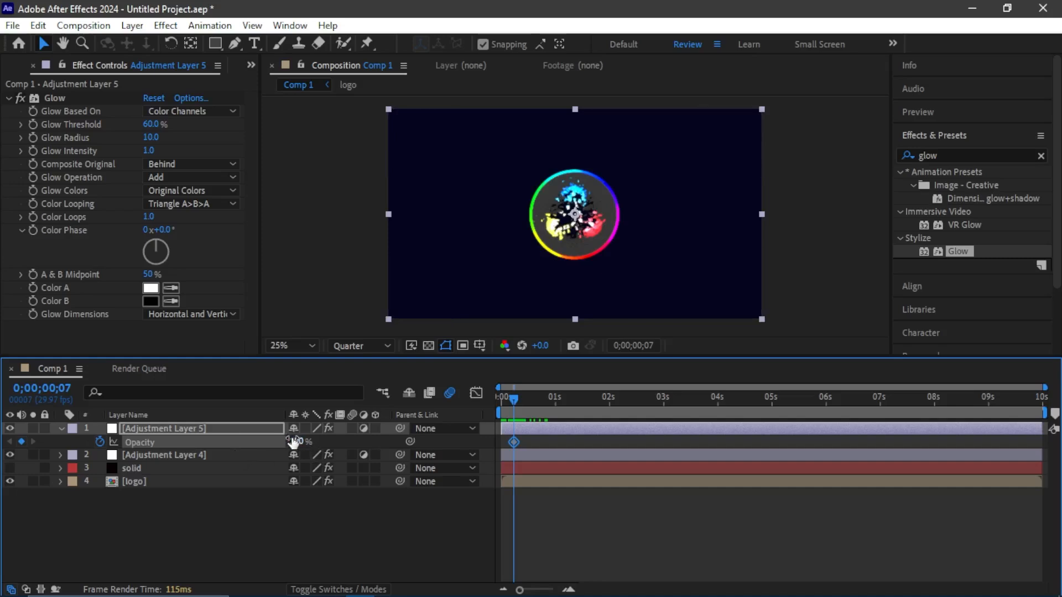
{"action": "left_click_drag", "start_coordinate": [294, 442], "coordinate": [209, 451]}
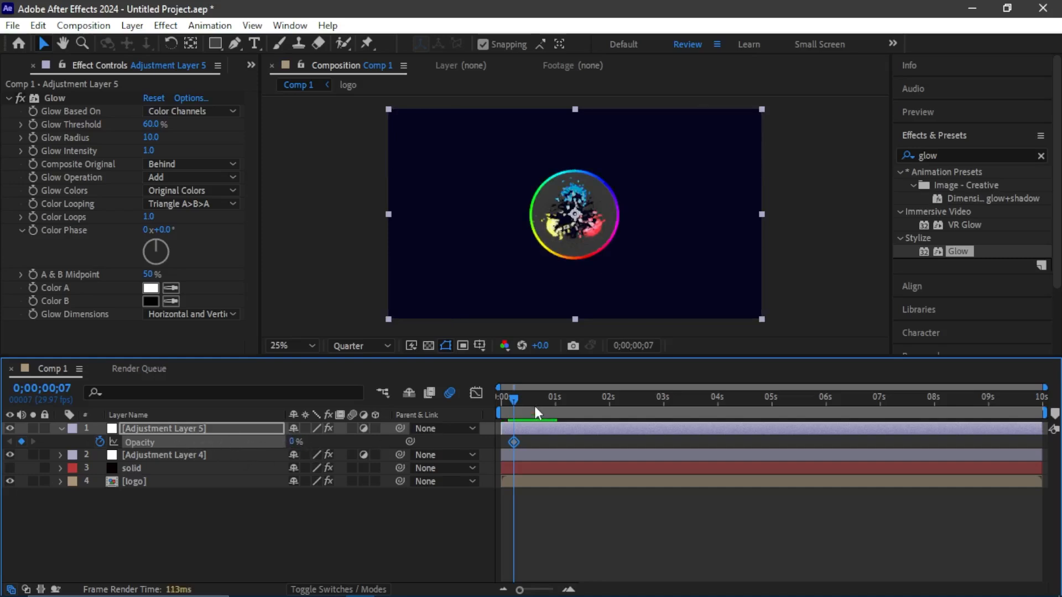
{"action": "left_click_drag", "start_coordinate": [514, 398], "coordinate": [523, 404]}
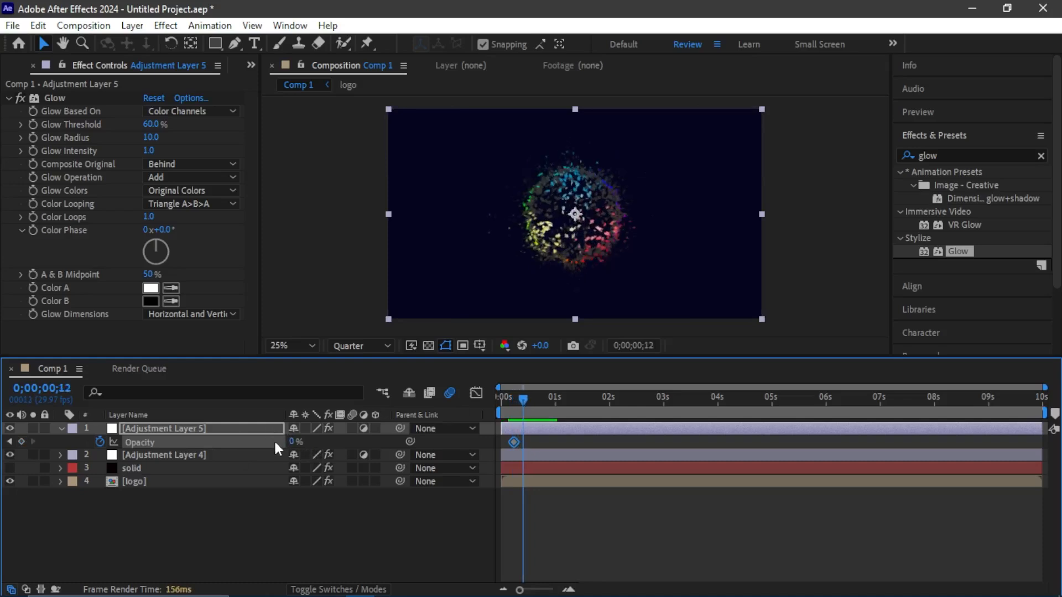
{"action": "left_click_drag", "start_coordinate": [294, 443], "coordinate": [620, 467]}
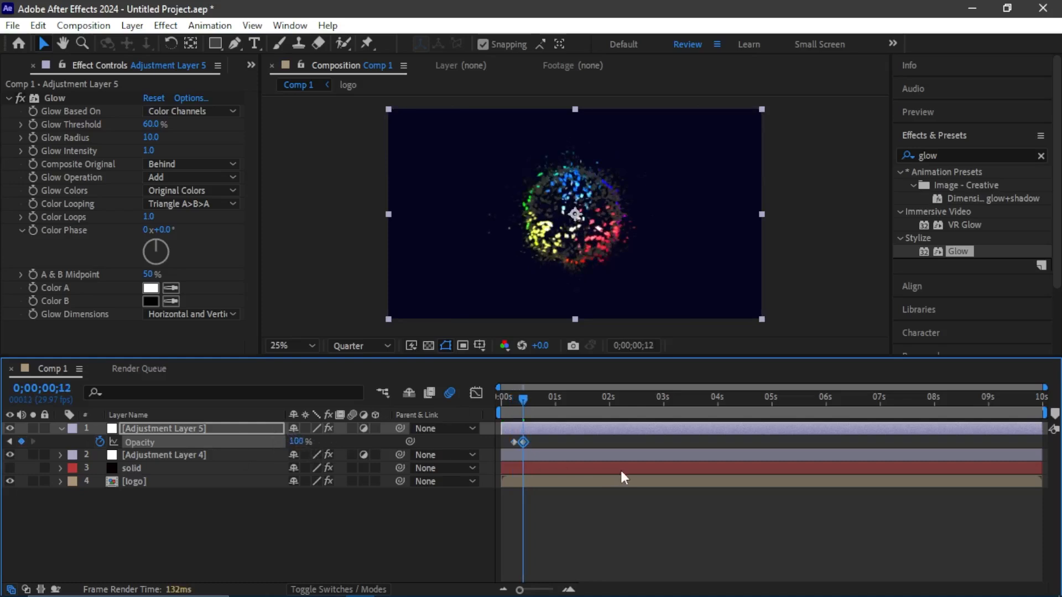
- Preview the shatter with the glow fade-in from the first frame and inspect the frame at 0;00;00;09
{"action": "left_click_drag", "start_coordinate": [523, 400], "coordinate": [484, 397]}
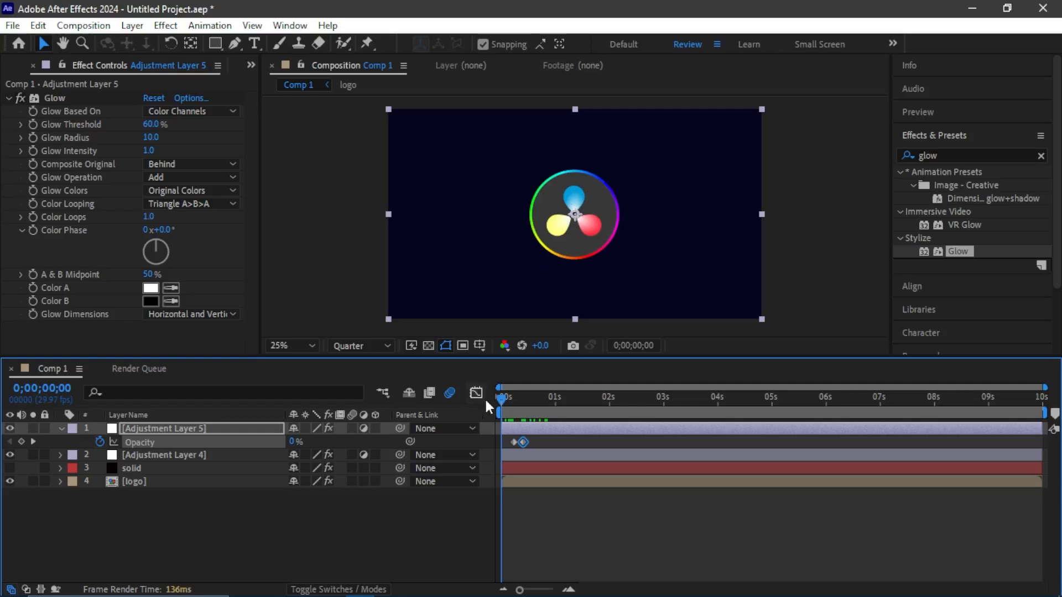
{"action": "key", "text": "space"}
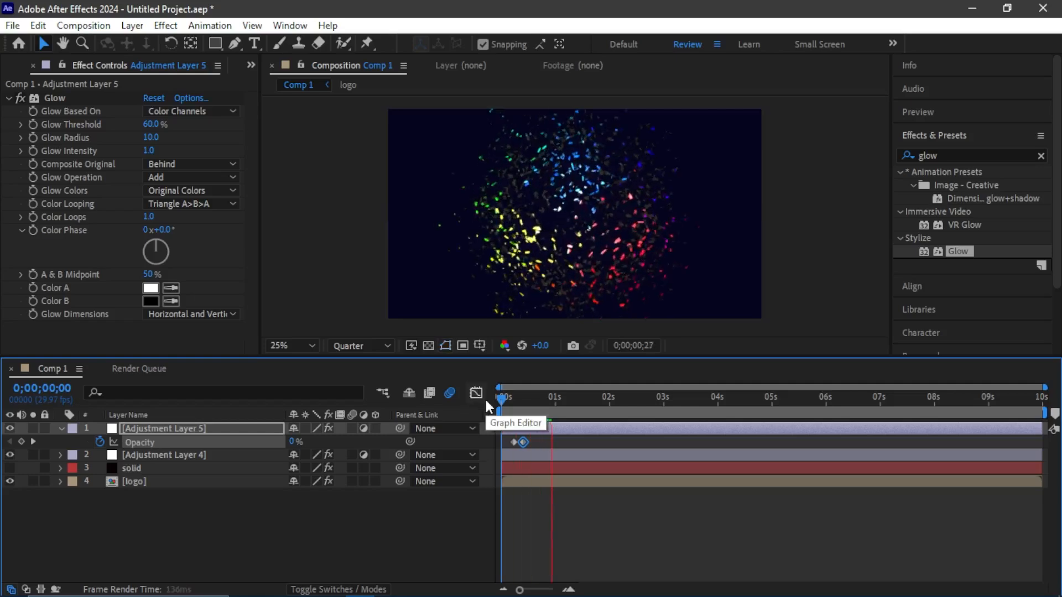
{"action": "key", "text": "space"}
{"action": "left_click_drag", "start_coordinate": [551, 399], "coordinate": [516, 398]}
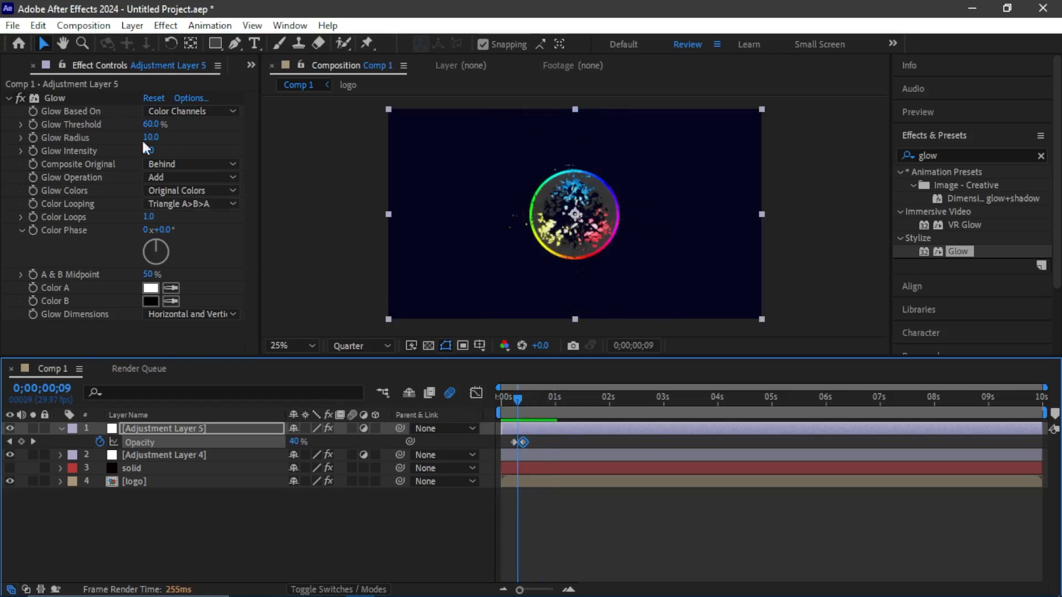
- Duplicate the Glow effect on the top adjustment layer and preview the stronger glow from the first frame
{"action": "left_click", "coordinate": [62, 98]}
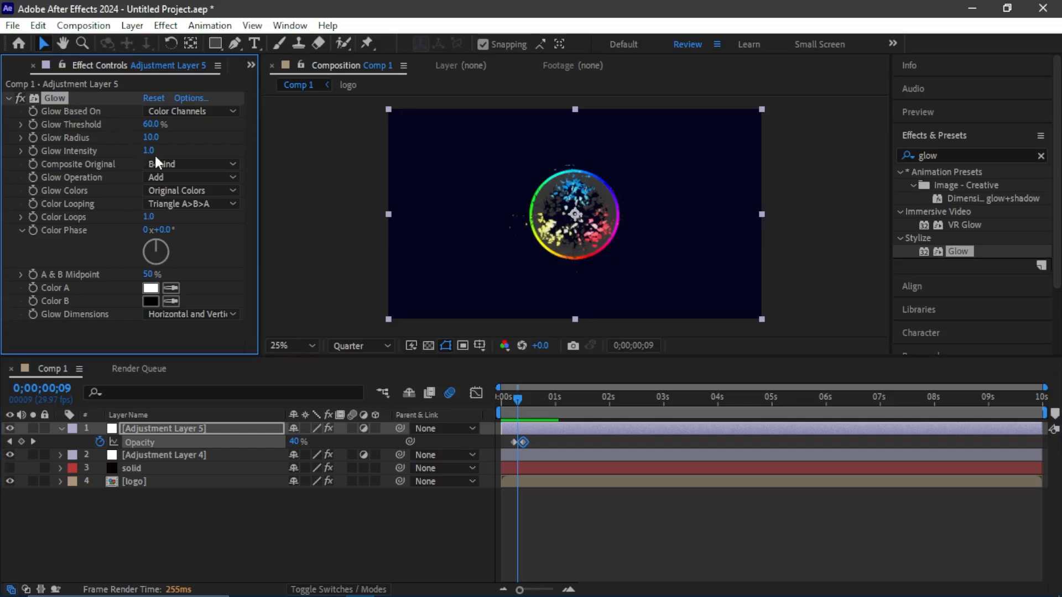
{"action": "key", "text": "ctrl+d"}
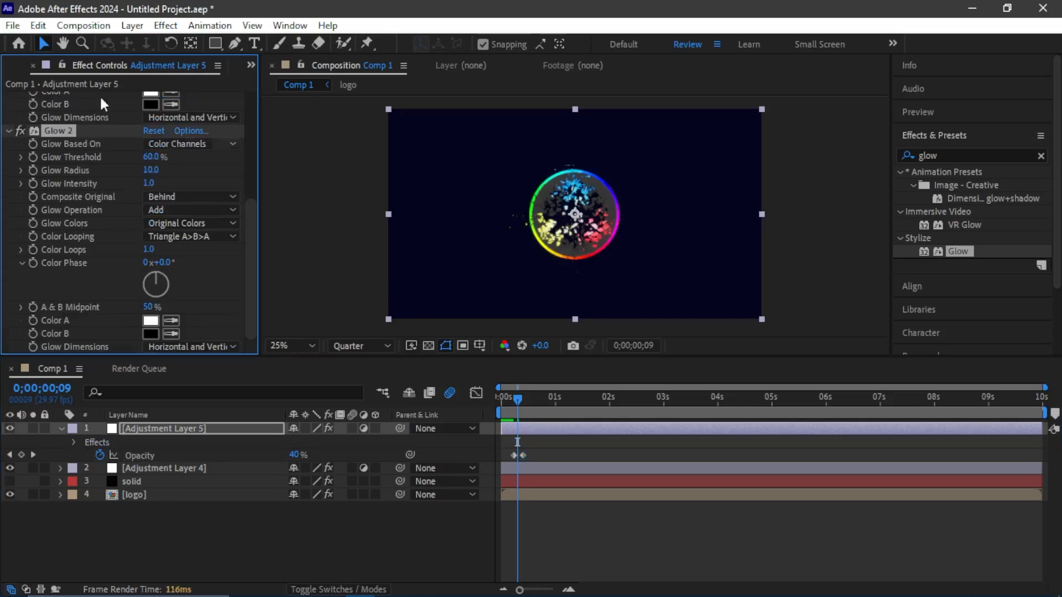
{"action": "mouse_move", "coordinate": [513, 393]}
{"action": "left_mouse_down"}
{"action": "mouse_move", "coordinate": [492, 397]}
{"action": "mouse_move", "coordinate": [513, 407]}
{"action": "left_mouse_up"}
{"action": "left_click_drag", "start_coordinate": [528, 413], "coordinate": [488, 398]}
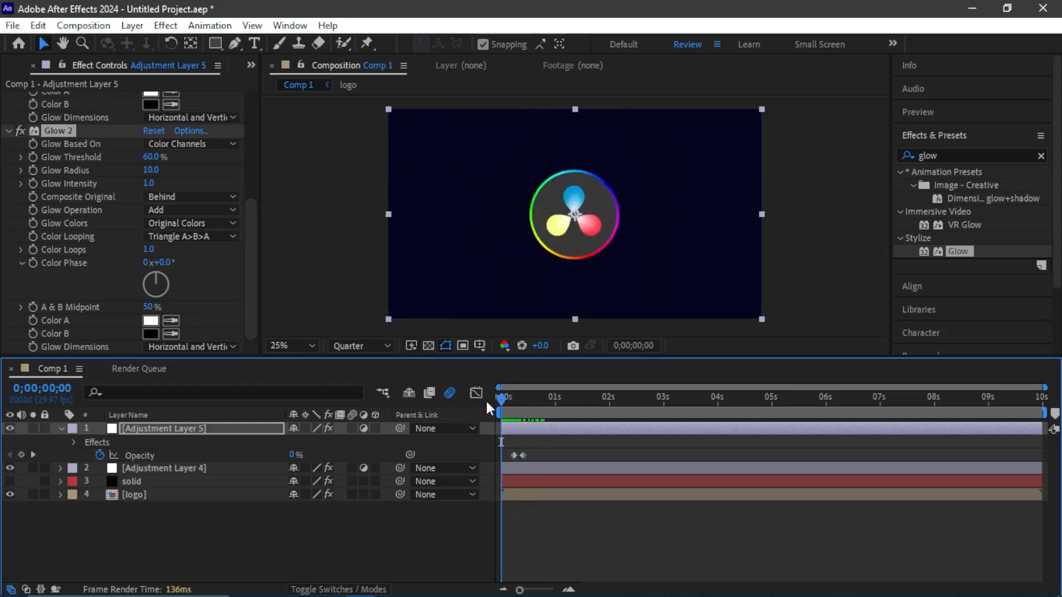
{"action": "key", "text": "space"}
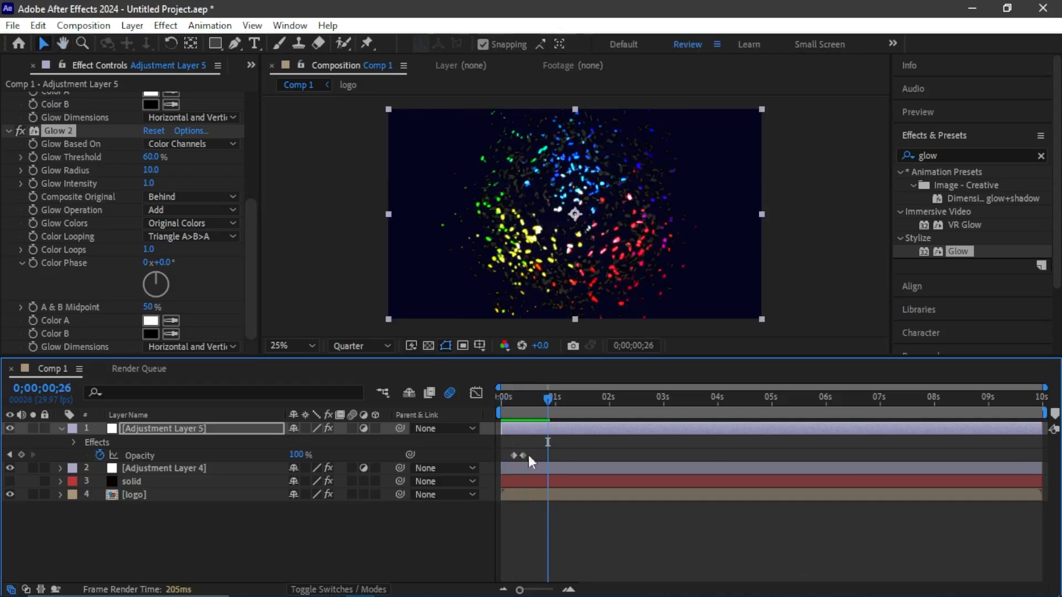
- Reveal the logo layer's animated properties and apply Easy Ease to both Shatter Threshold keyframes
{"action": "left_click", "coordinate": [519, 493]}
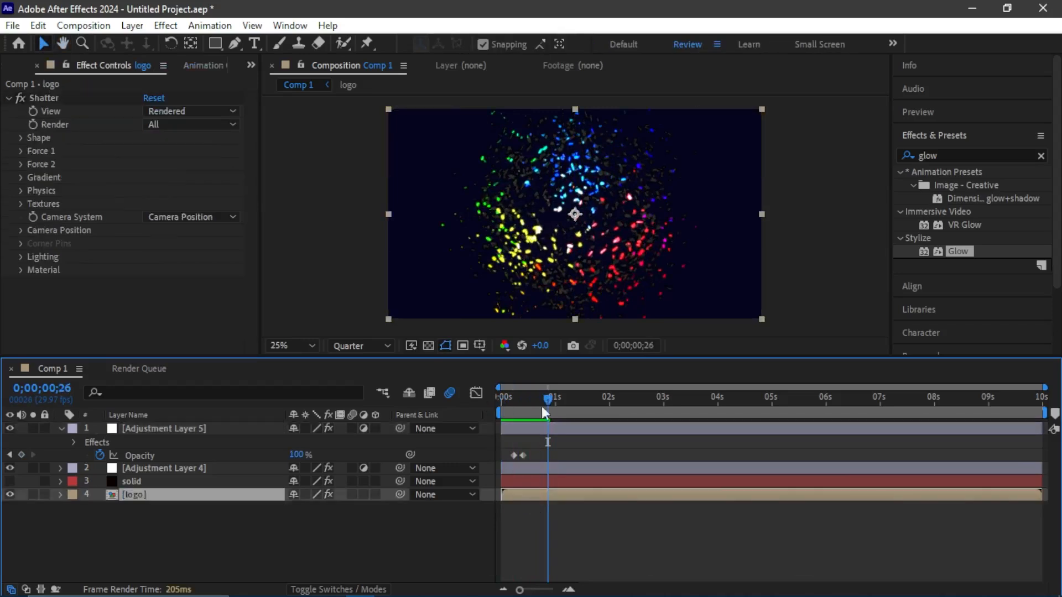
{"action": "left_click_drag", "start_coordinate": [547, 398], "coordinate": [498, 403]}
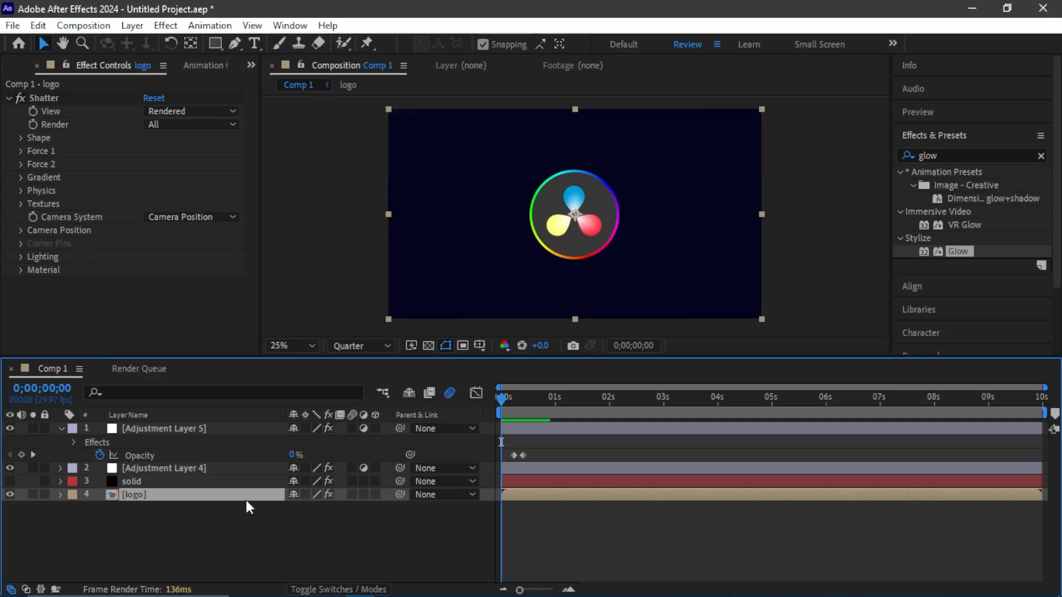
{"action": "key", "text": "u"}
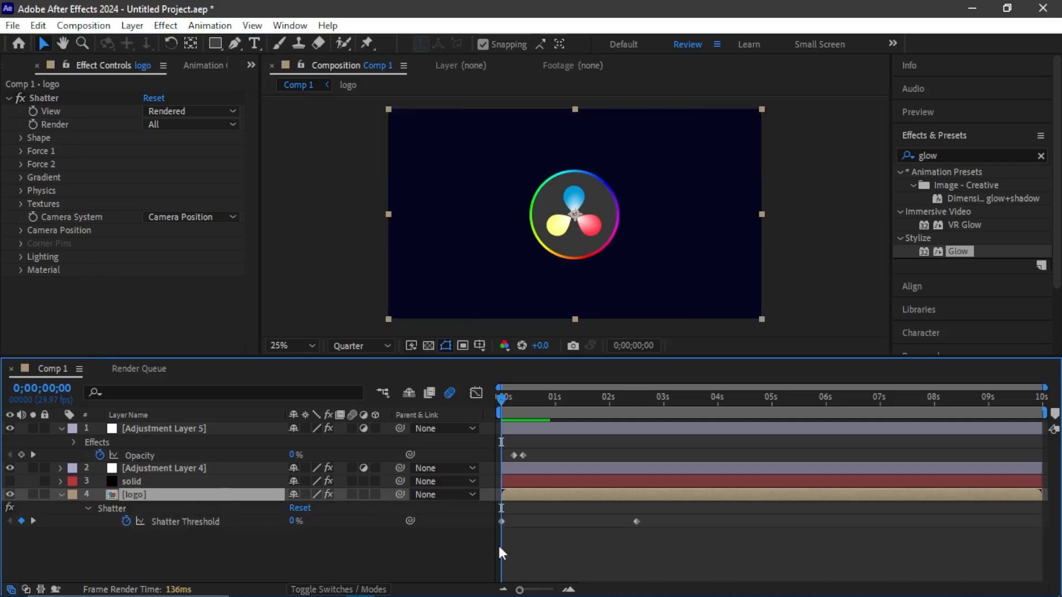
{"action": "left_click_drag", "start_coordinate": [671, 542], "coordinate": [480, 517]}
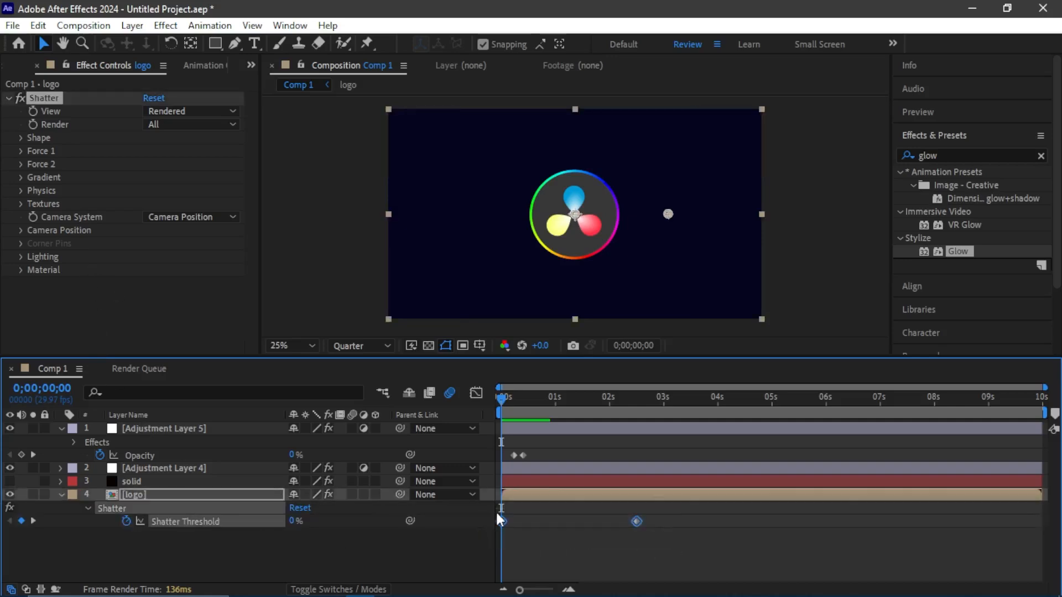
{"action": "key", "text": "F9"}
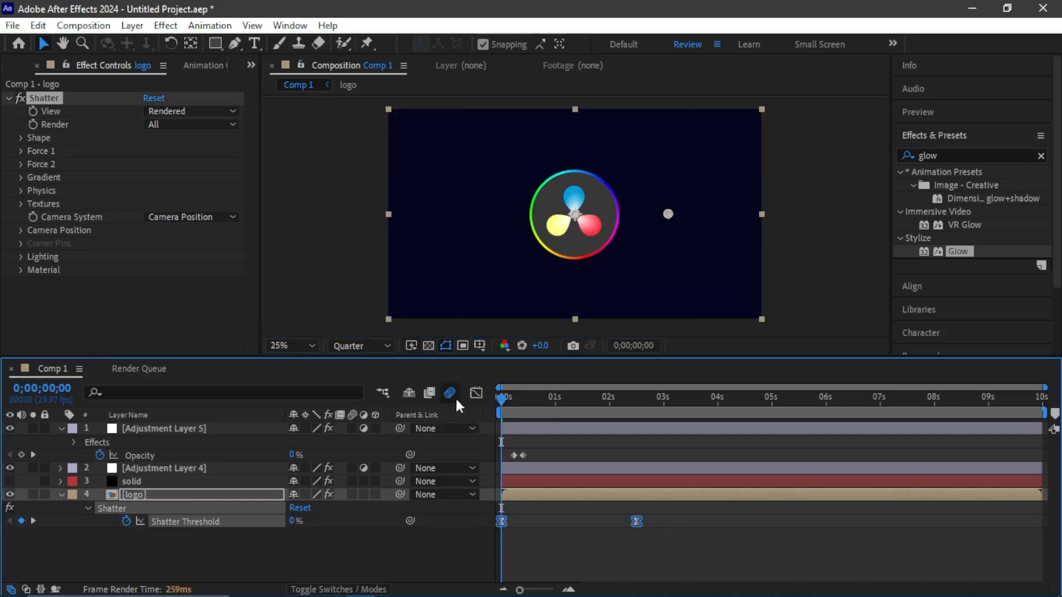
- Lengthen the last Shatter Threshold keyframe's incoming ease in the speed graph so speed peaks at about half a second, and preview the shatter
{"action": "left_click", "coordinate": [475, 394]}
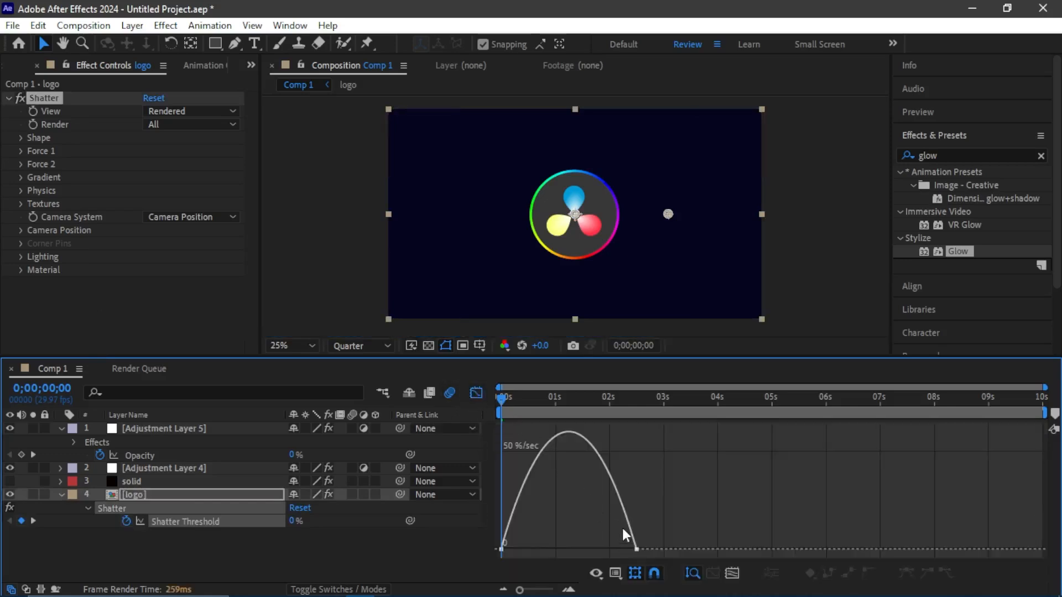
{"action": "right_click", "coordinate": [645, 523]}
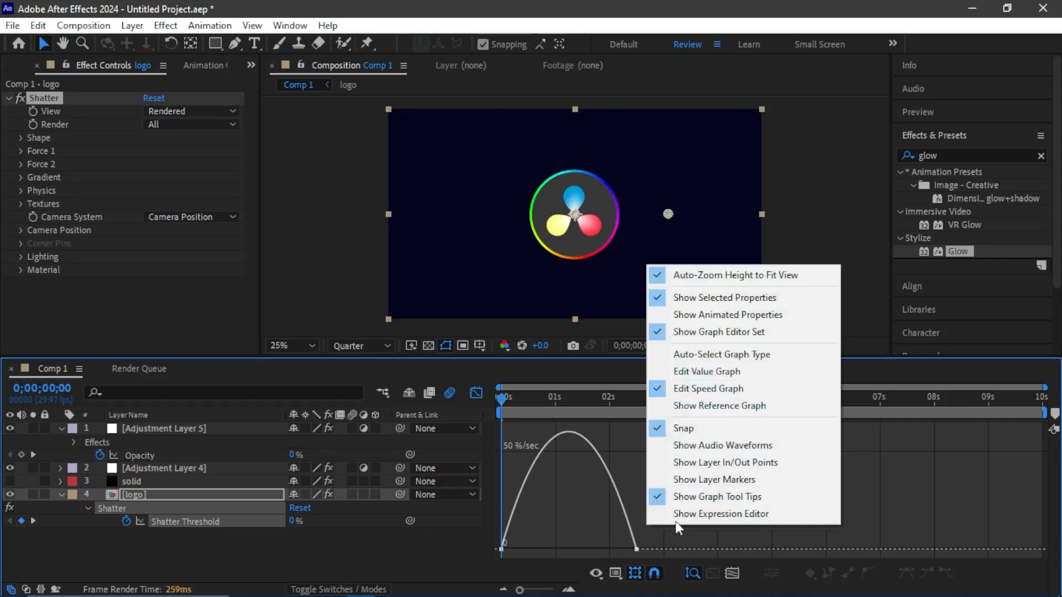
{"action": "left_click", "coordinate": [636, 548]}
{"action": "left_click", "coordinate": [636, 549]}
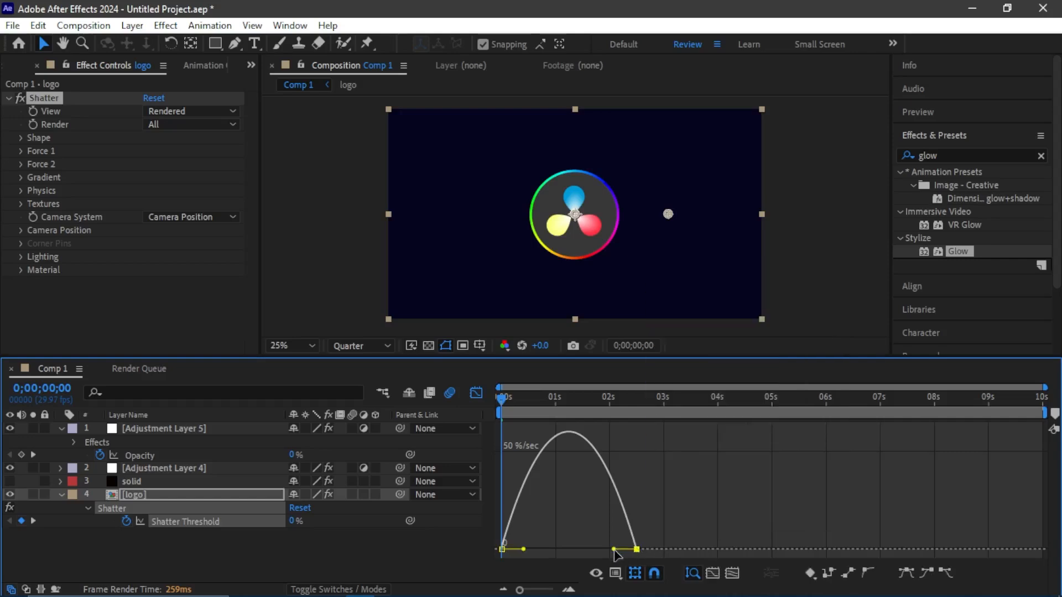
{"action": "left_click_drag", "start_coordinate": [613, 549], "coordinate": [560, 552]}
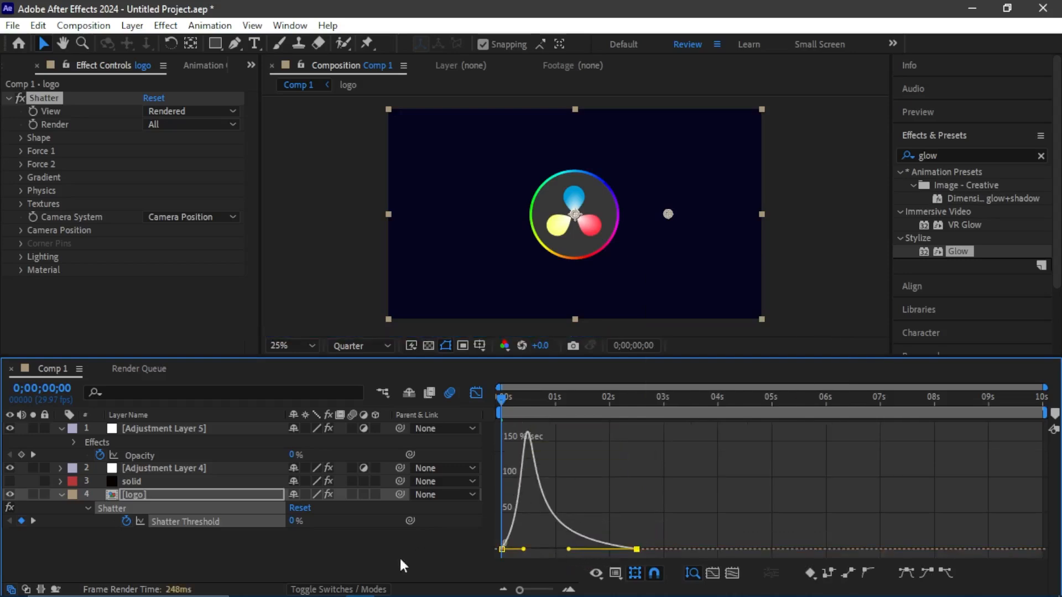
{"action": "left_click", "coordinate": [476, 393]}
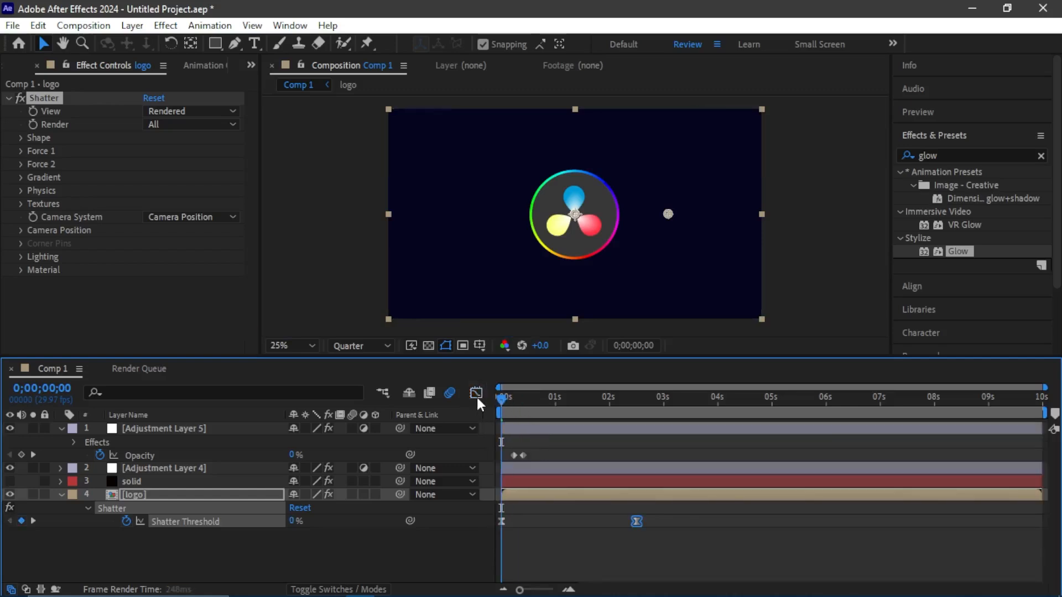
{"action": "key", "text": "space"}
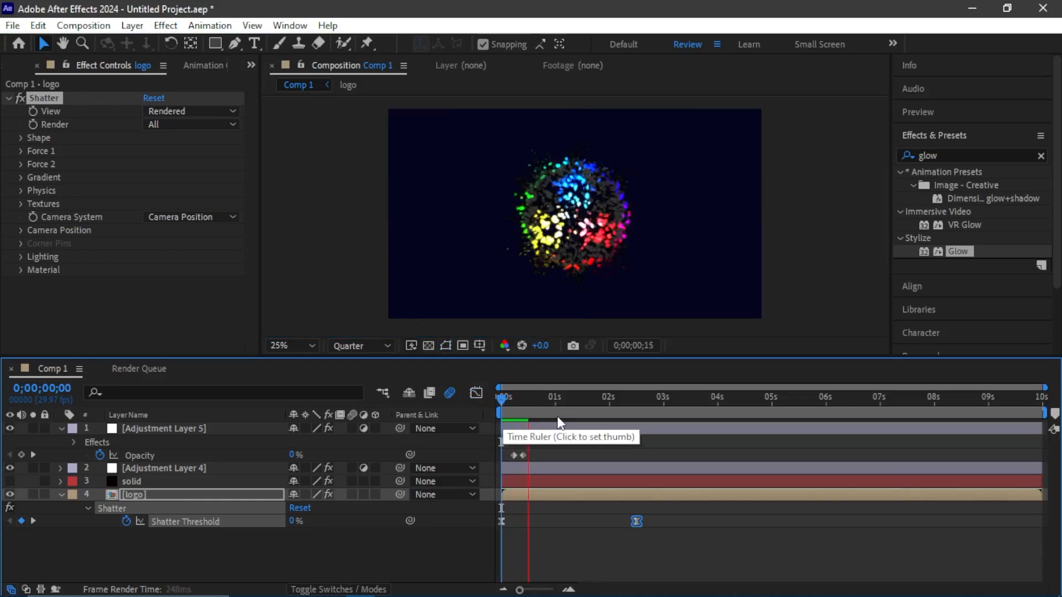
{"action": "key", "text": "space"}
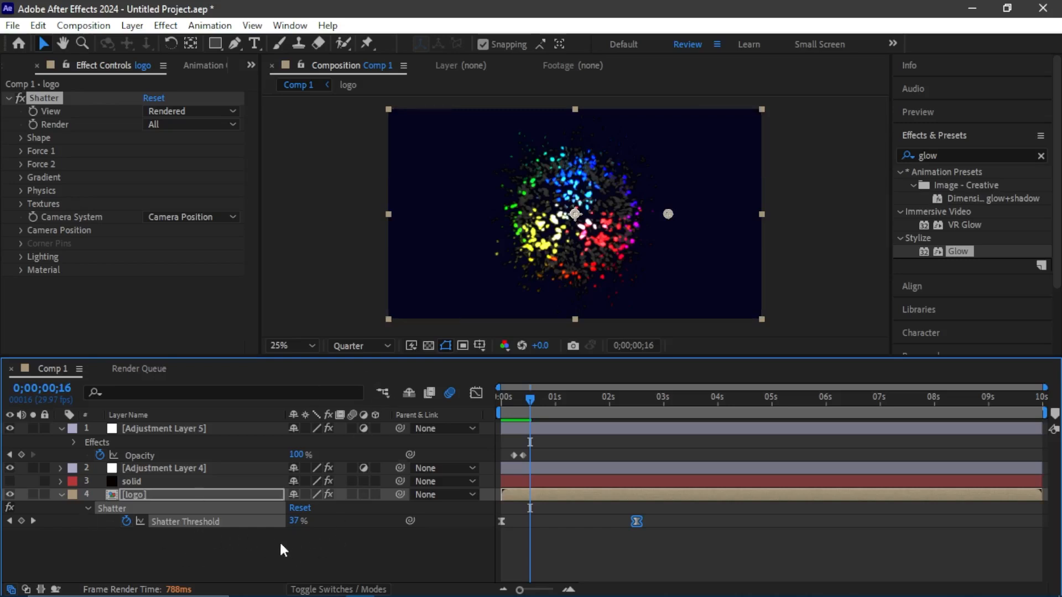
- Create a 1920 x 1080 px solid in near-black 020202 and place it beneath the logo layer as the background
{"action": "right_click", "coordinate": [193, 553]}
{"action": "mouse_move", "coordinate": [329, 365]}
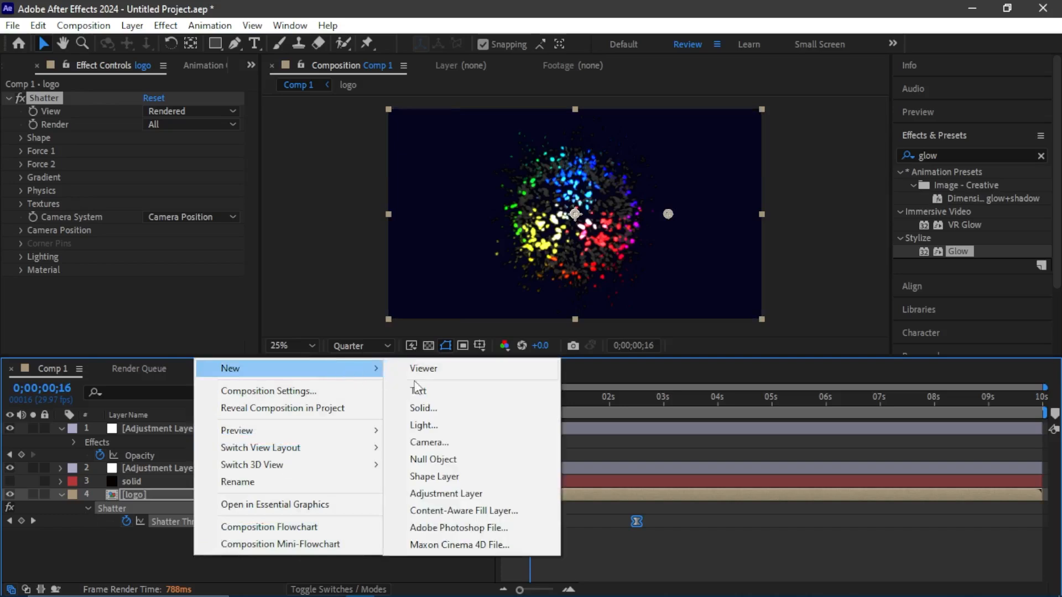
{"action": "left_click", "coordinate": [436, 408]}
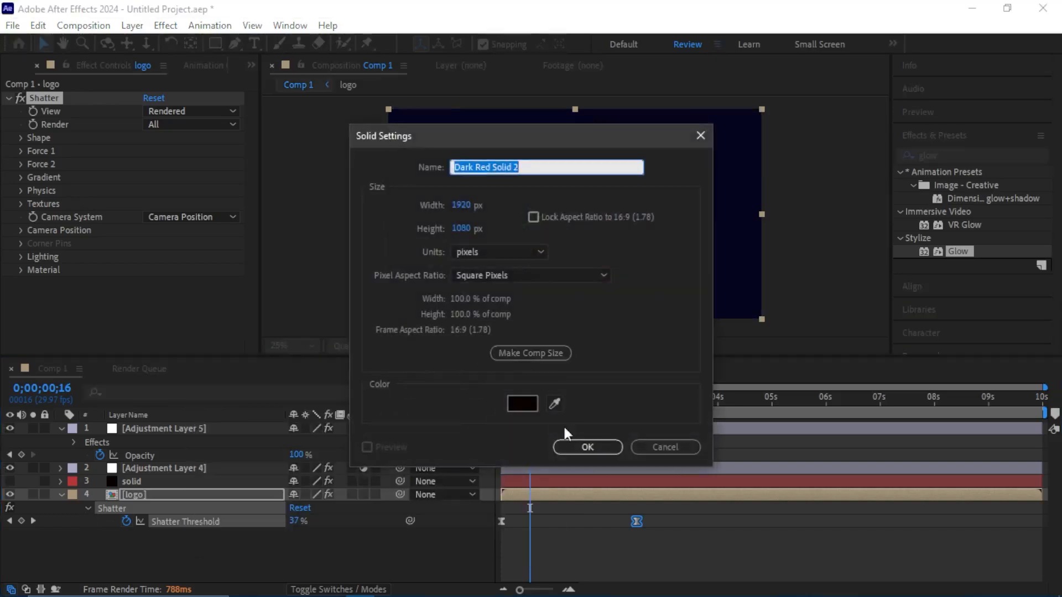
{"action": "left_click", "coordinate": [522, 403]}
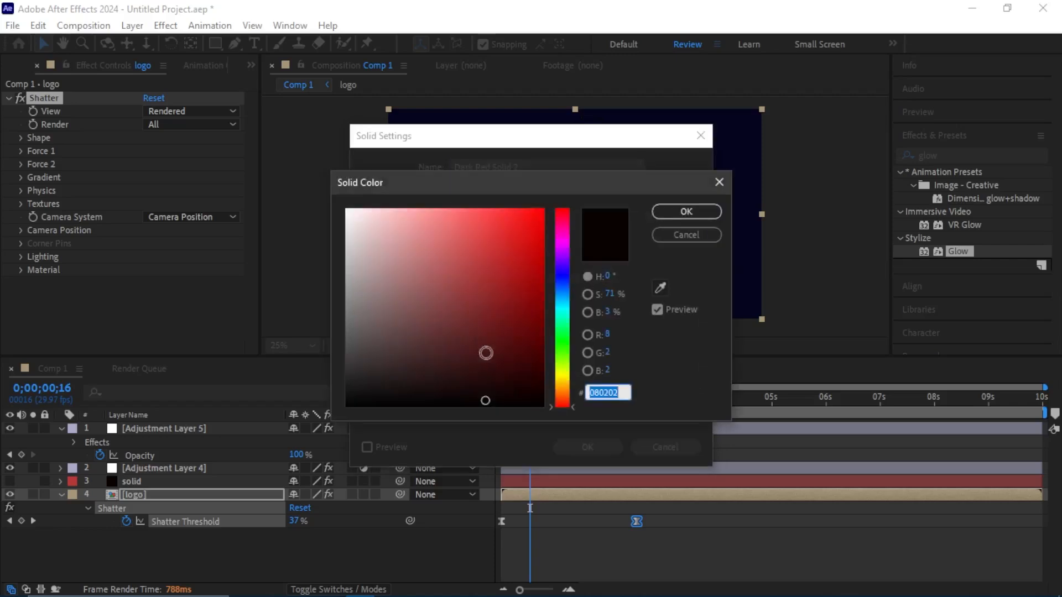
{"action": "left_click_drag", "start_coordinate": [485, 401], "coordinate": [326, 405]}
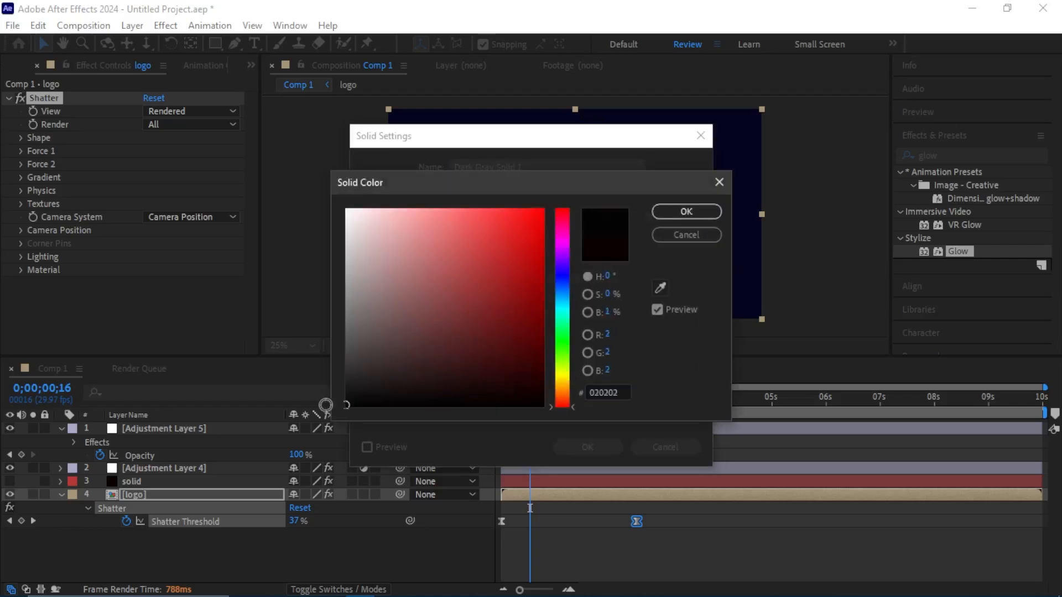
{"action": "left_click", "coordinate": [705, 214]}
{"action": "left_click", "coordinate": [585, 445]}
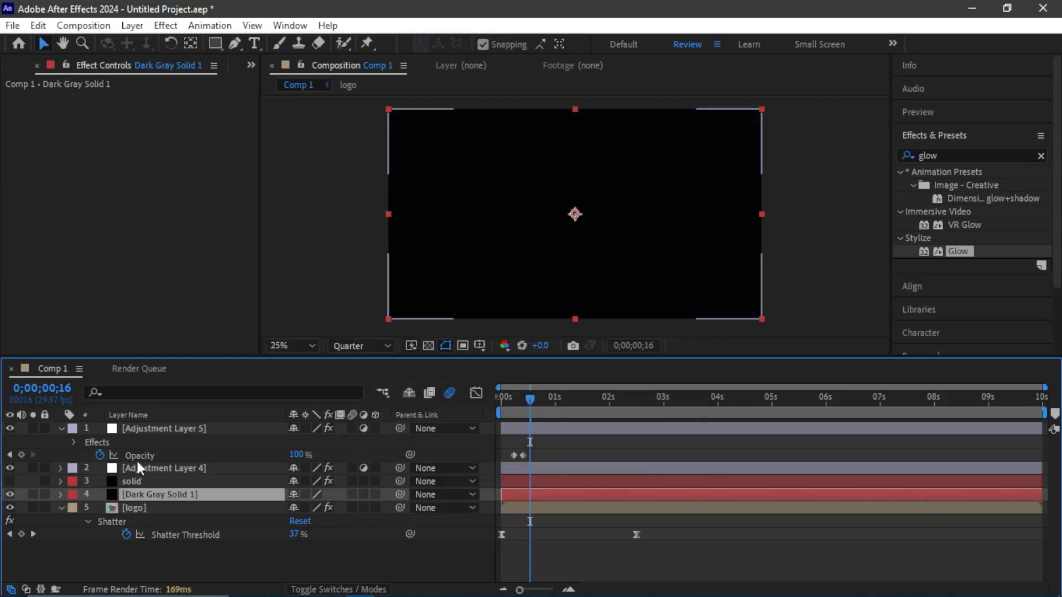
{"action": "left_click_drag", "start_coordinate": [148, 499], "coordinate": [139, 549]}
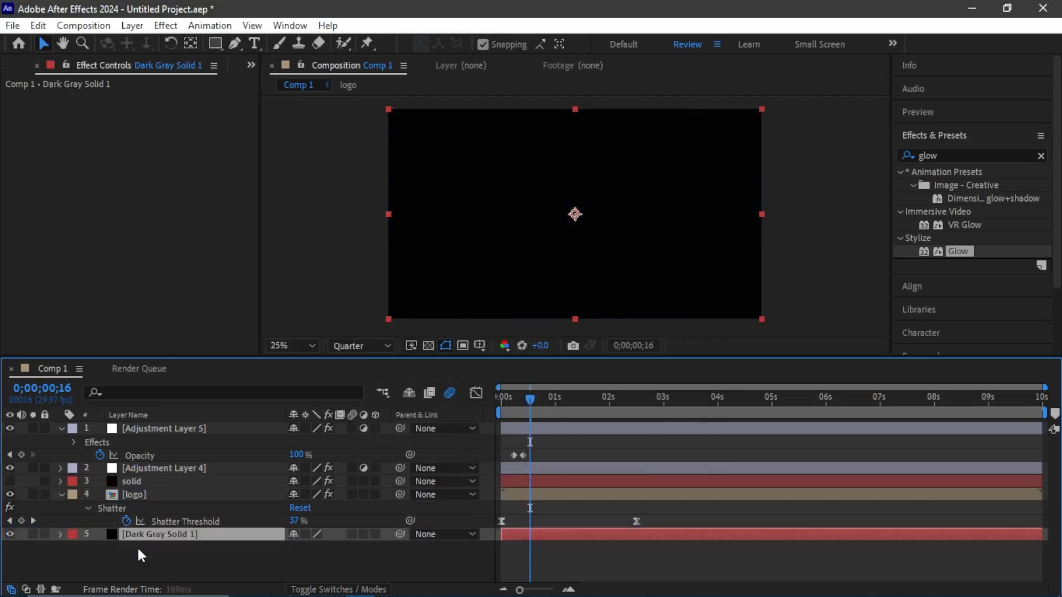
- Preview the shatter animation over the near-black background twice from the beginning of the timeline
{"action": "key", "text": "Home"}
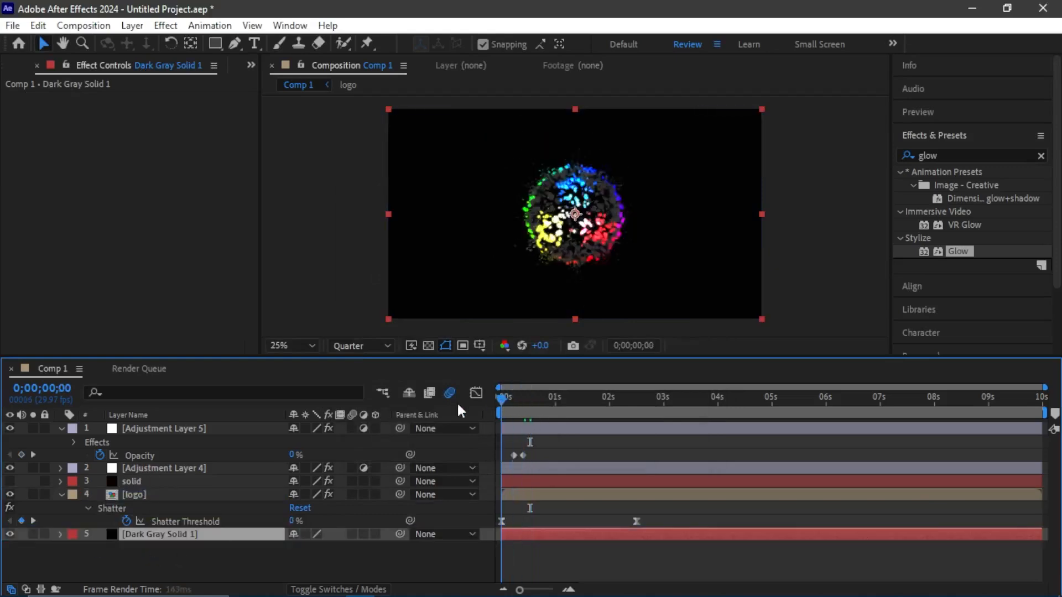
{"action": "key", "text": "space"}
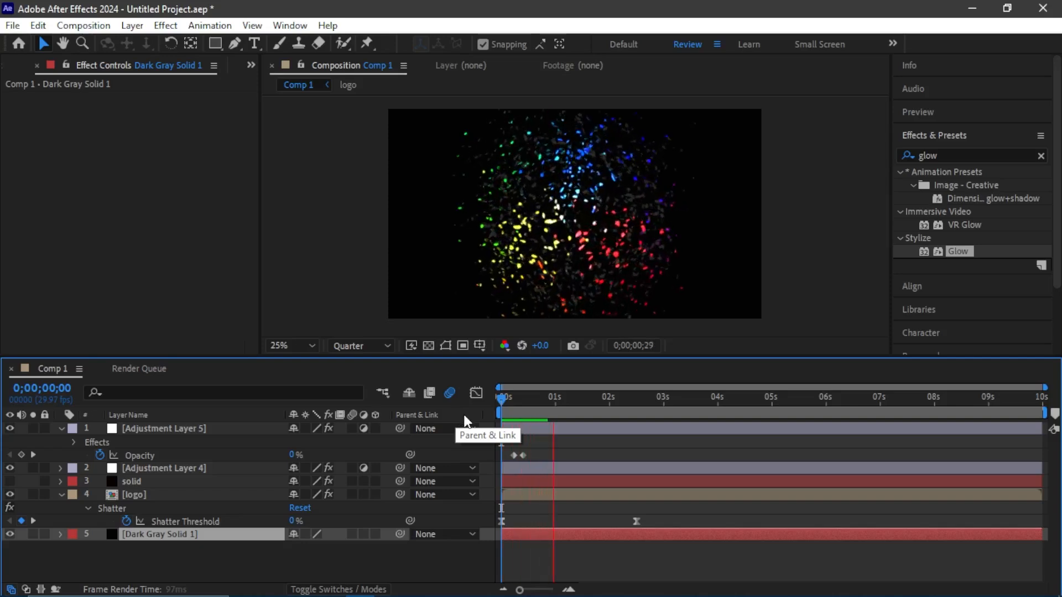
{"action": "key", "text": "space"}
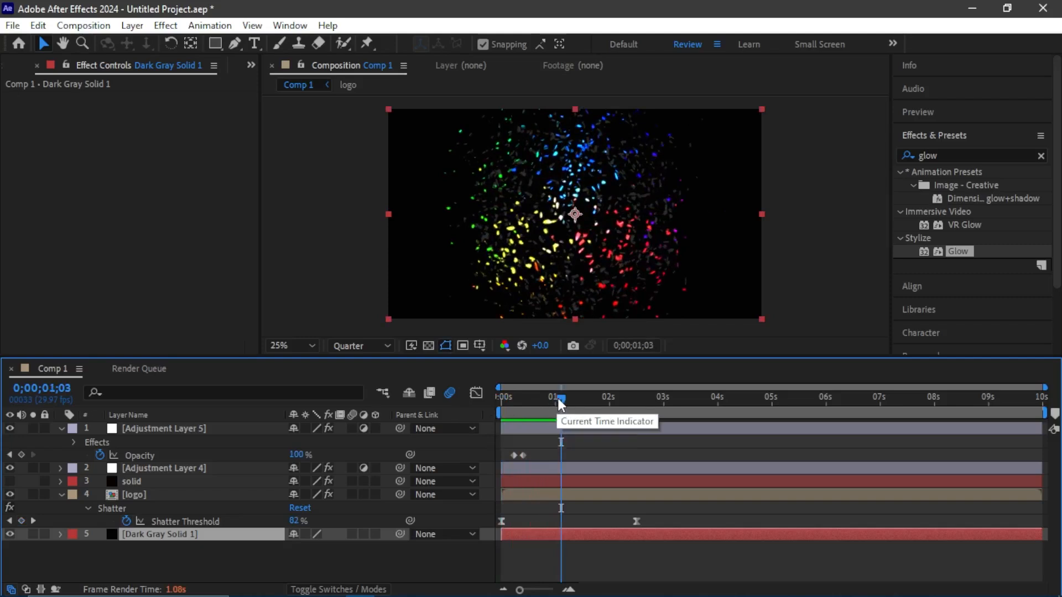
{"action": "left_click_drag", "start_coordinate": [563, 398], "coordinate": [505, 398]}
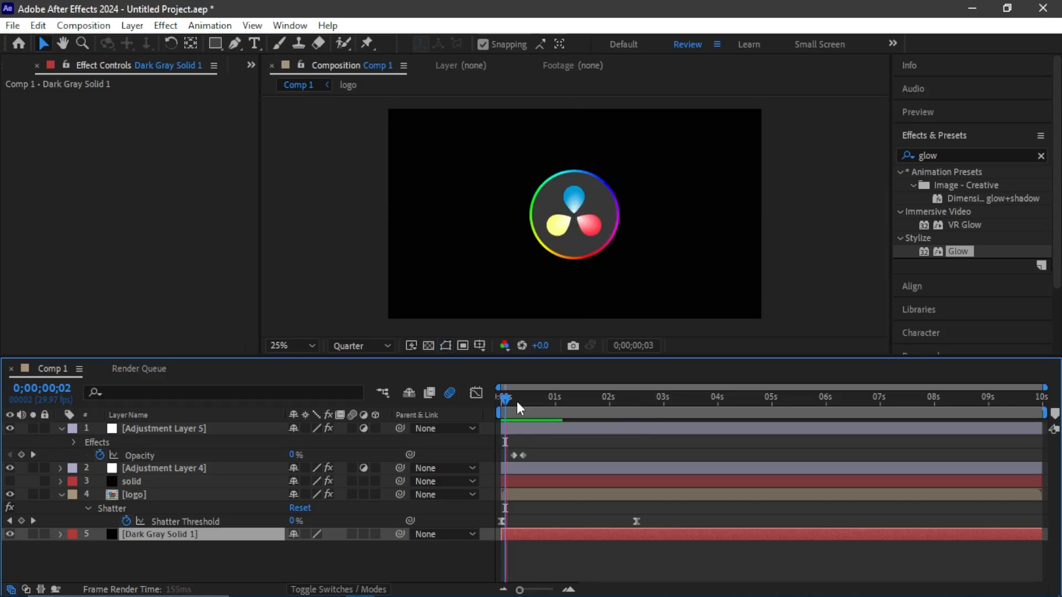
{"action": "key", "text": "space"}
{"action": "key", "text": "space"}
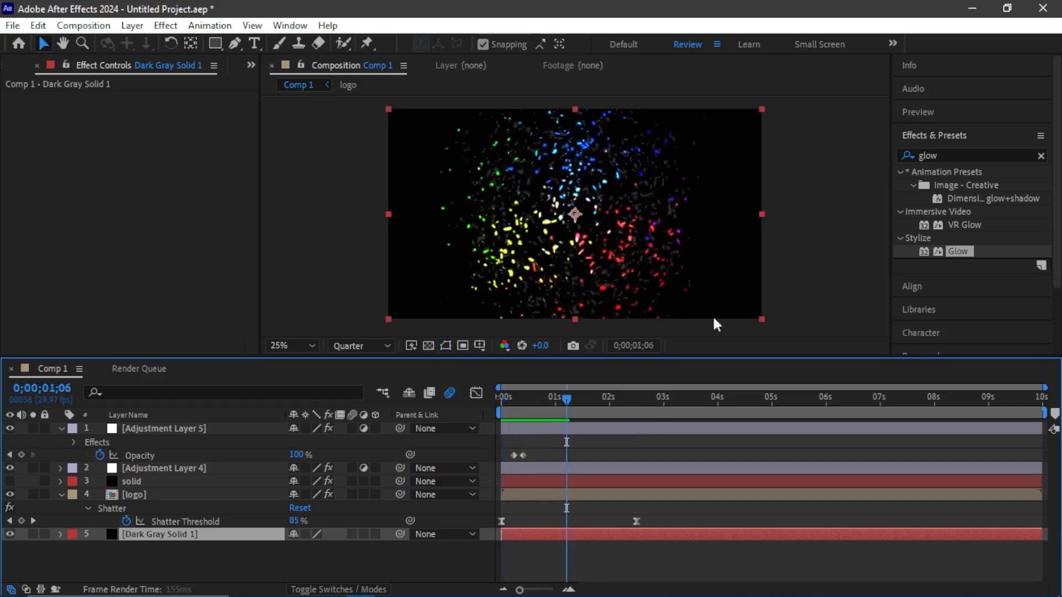